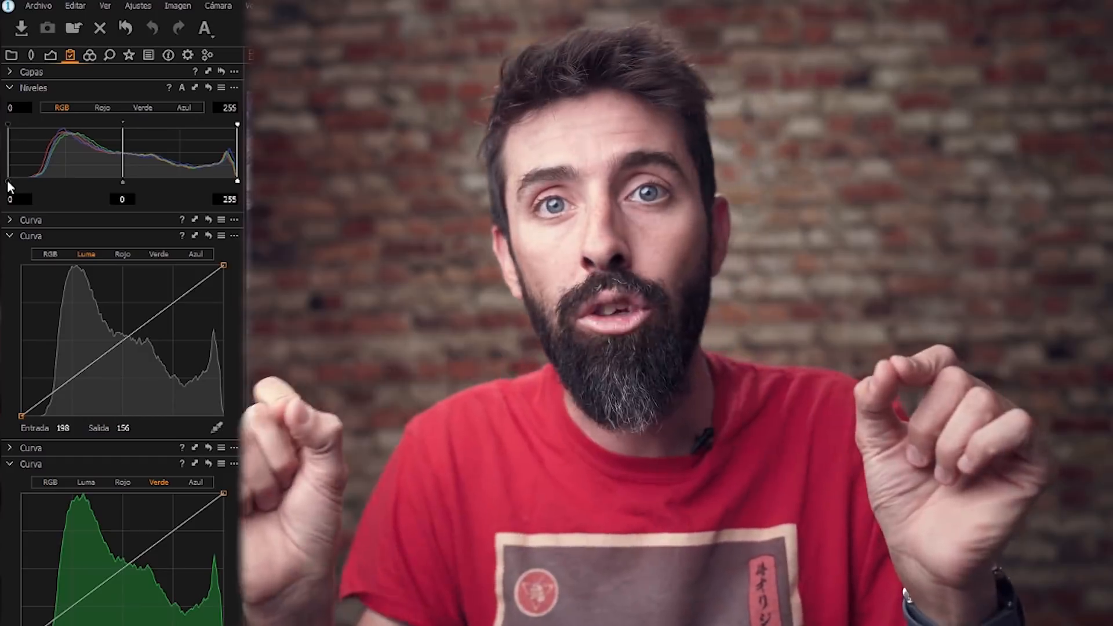
# - Raise the waterfall photo's RGB shadow input level to 23 in Levels
pyautogui.click(18, 199)
pyautogui.press('Tab')
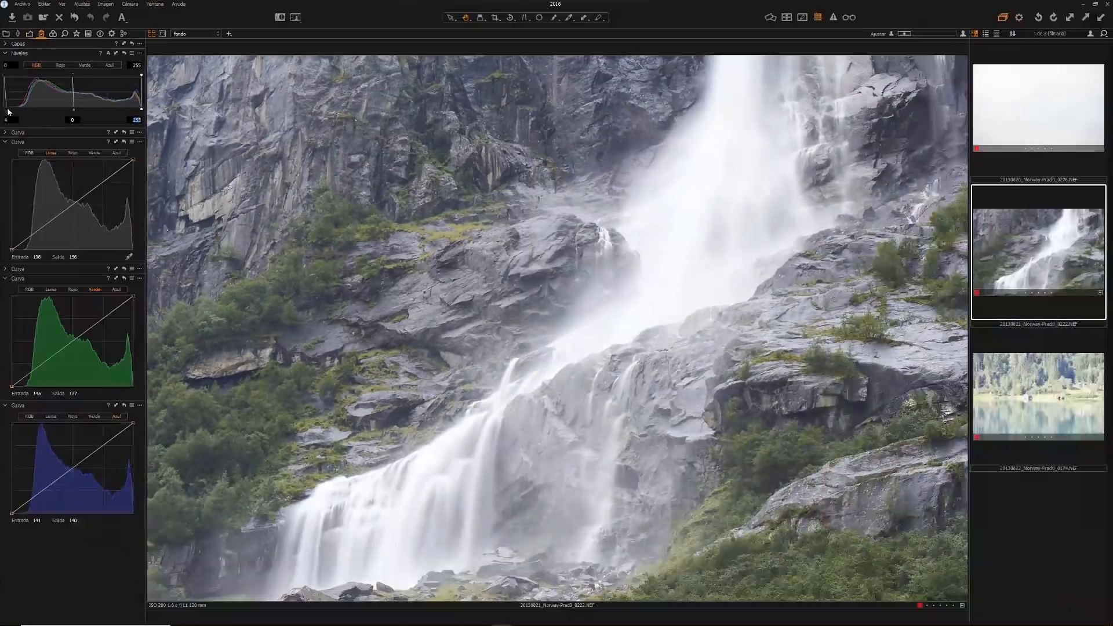
pyautogui.moveTo(8, 179); pyautogui.dragTo(27, 178)
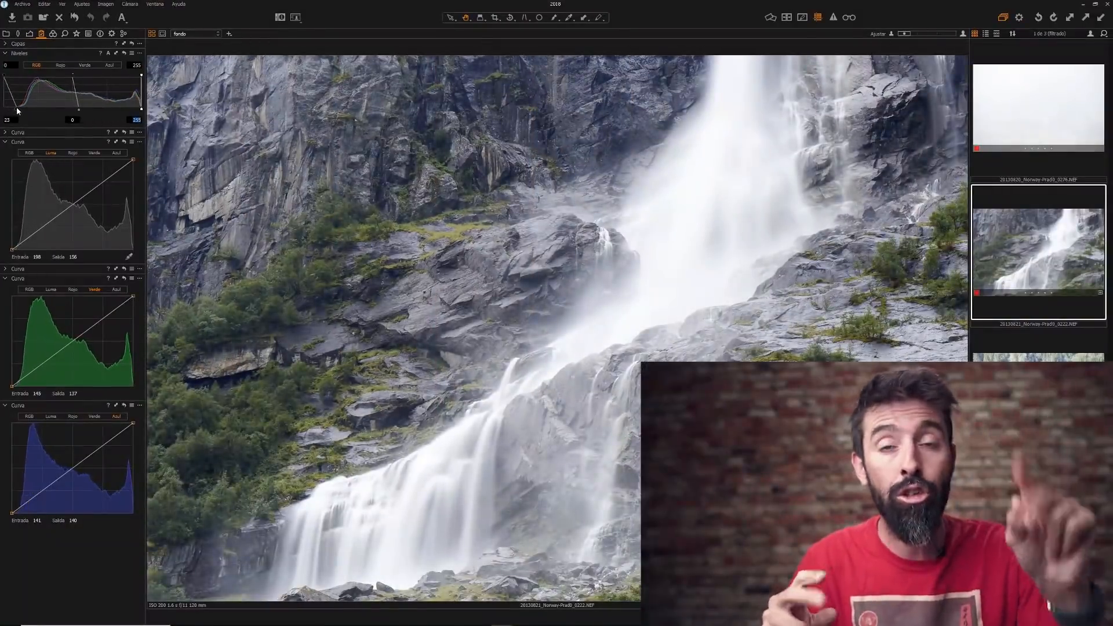
pyautogui.moveTo(16, 106); pyautogui.dragTo(17, 107)
pyautogui.moveTo(141, 109); pyautogui.dragTo(145, 111)
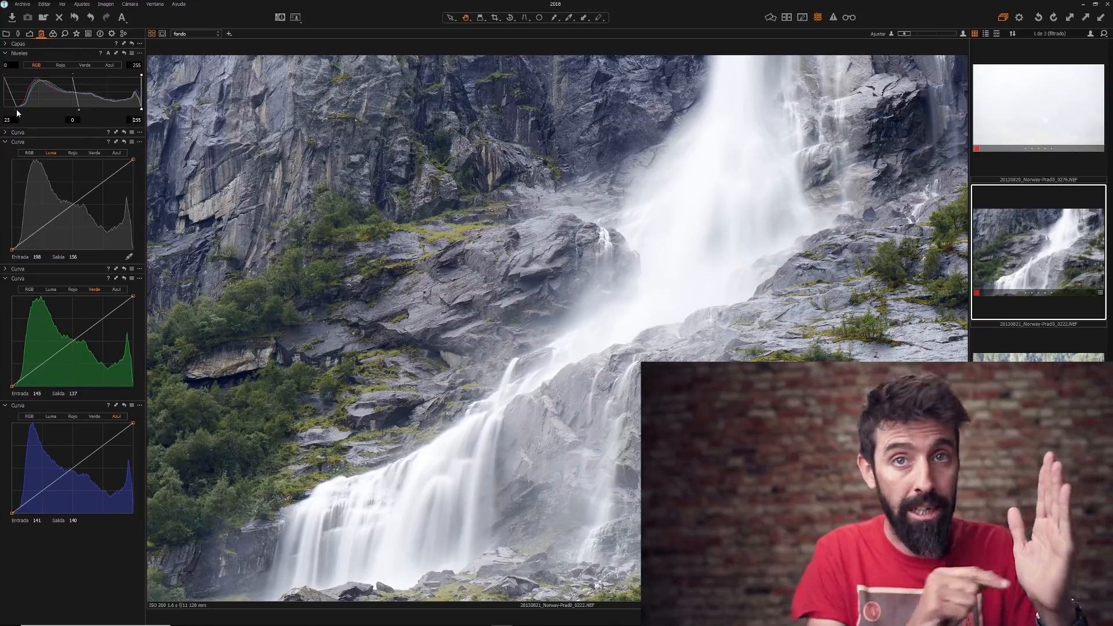
# - Set the waterfall photo's RGB shadow input level back to 0
pyautogui.click(7, 120)
pyautogui.write('0')
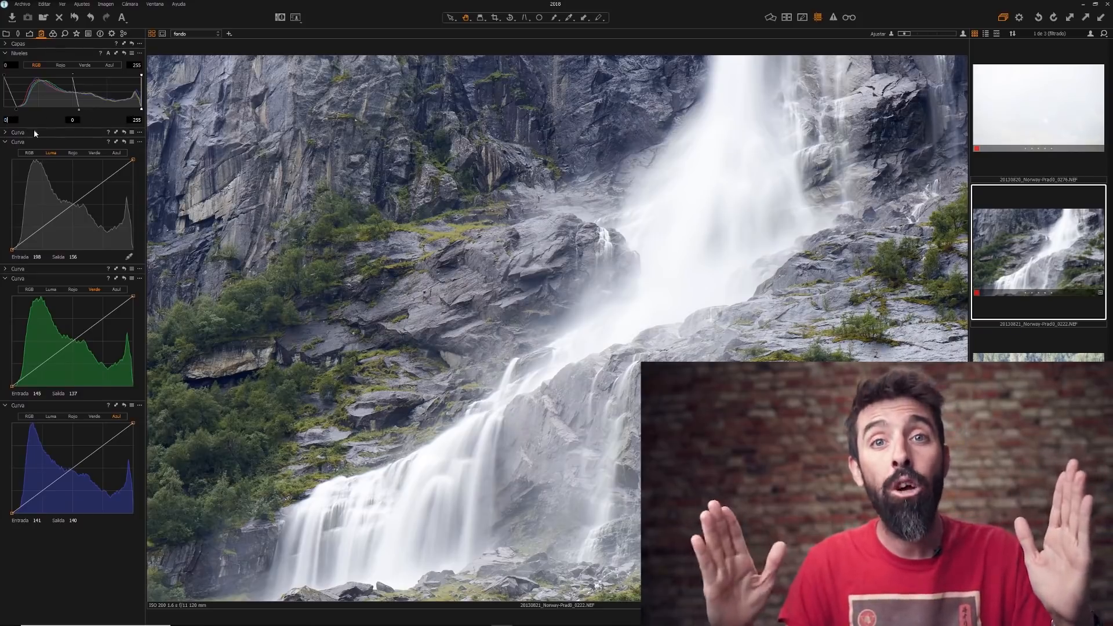
pyautogui.press('Return')
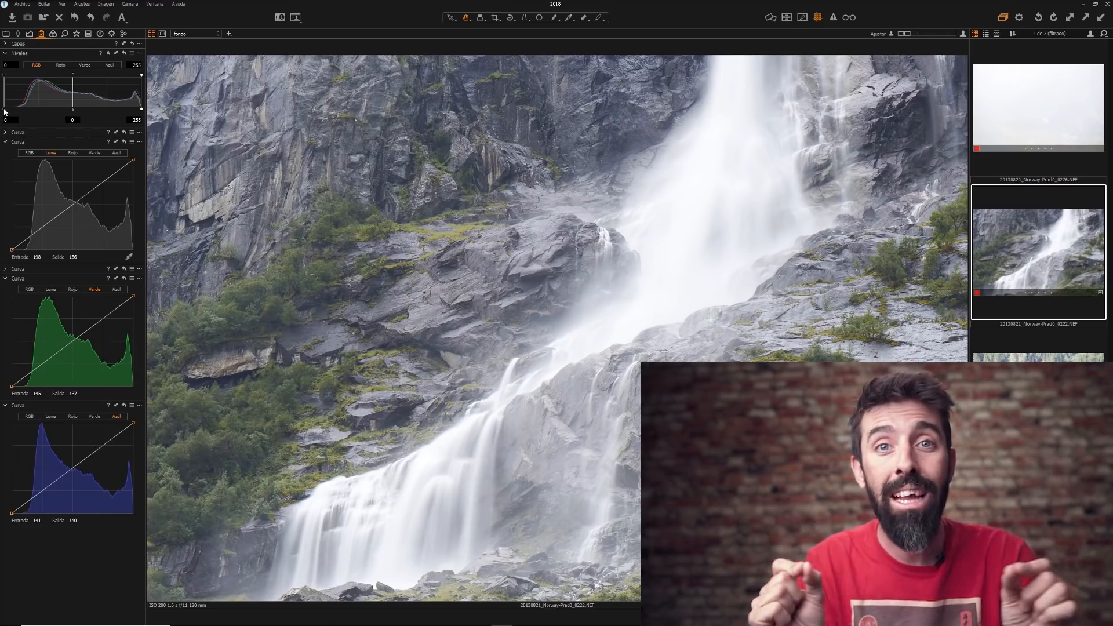
# - Raise the RGB shadow input level to 23, try a midtone level of -0.22, and restore the midtone to its default
pyautogui.moveTo(5, 110); pyautogui.dragTo(17, 110)
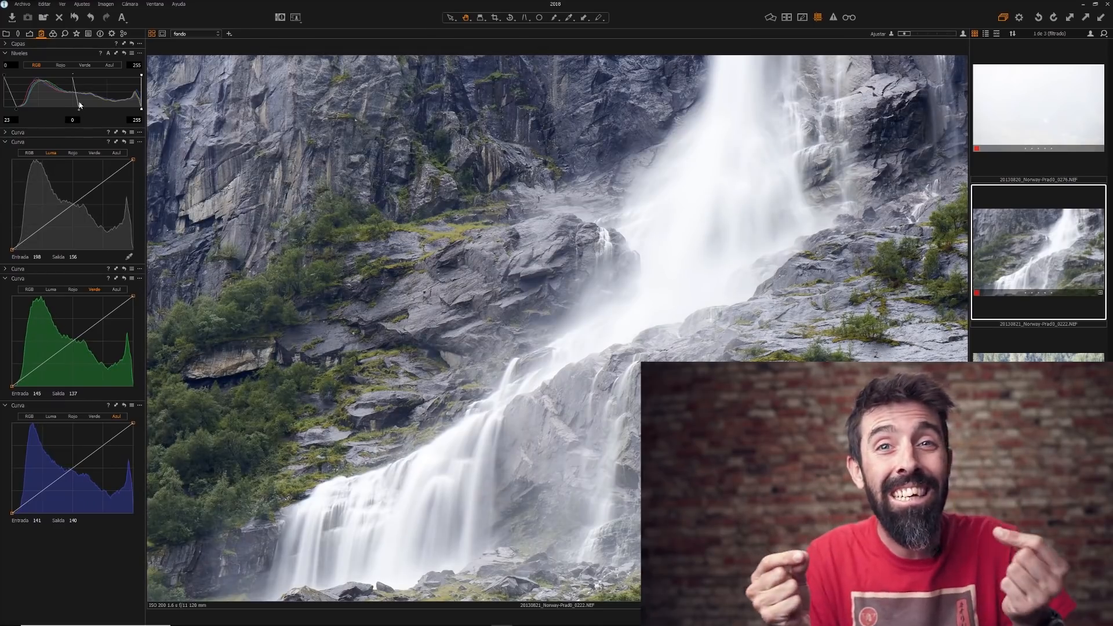
pyautogui.moveTo(81, 110); pyautogui.dragTo(95, 110)
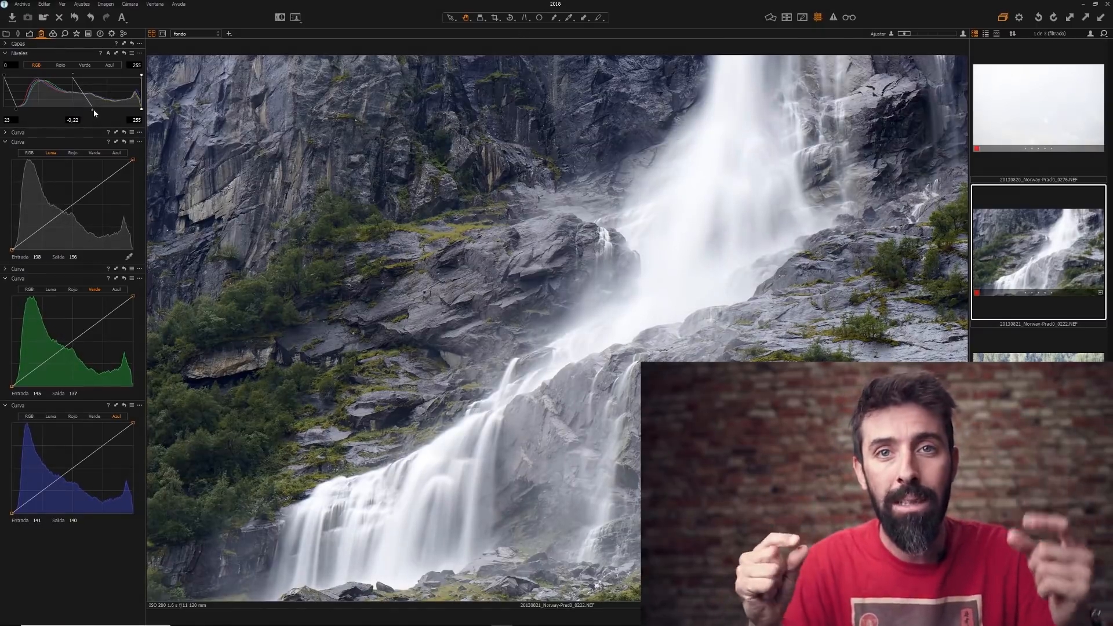
pyautogui.moveTo(95, 113); pyautogui.dragTo(92, 109)
pyautogui.doubleClick(93, 109)
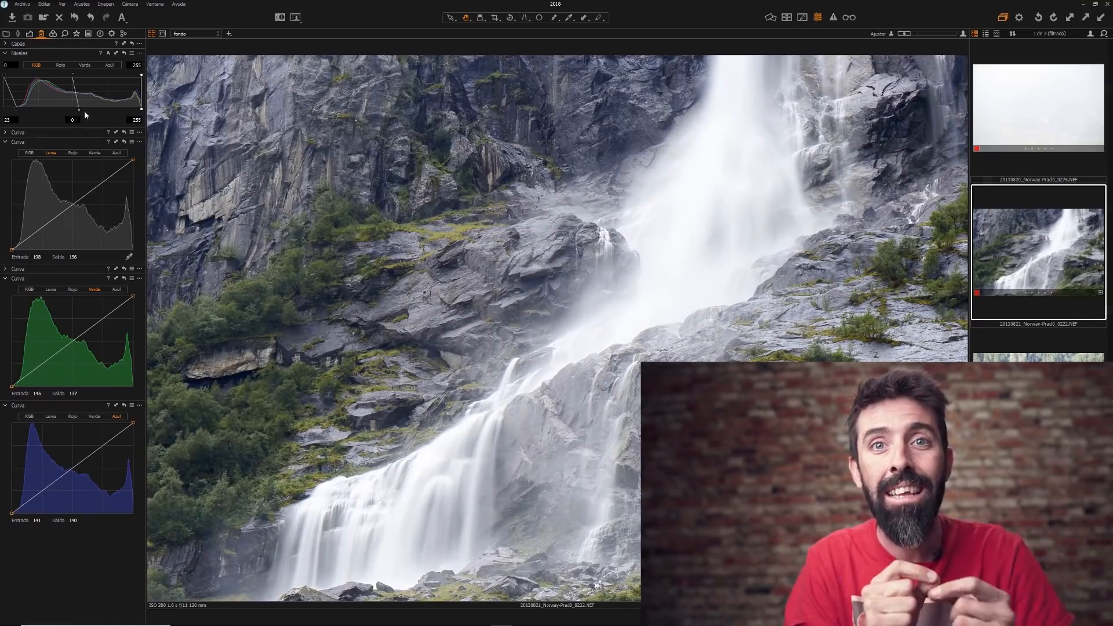
# - Set the waterfall photo's RGB shadow input level to 22 and its midtone level to -0.44
pyautogui.moveTo(18, 112); pyautogui.dragTo(17, 114)
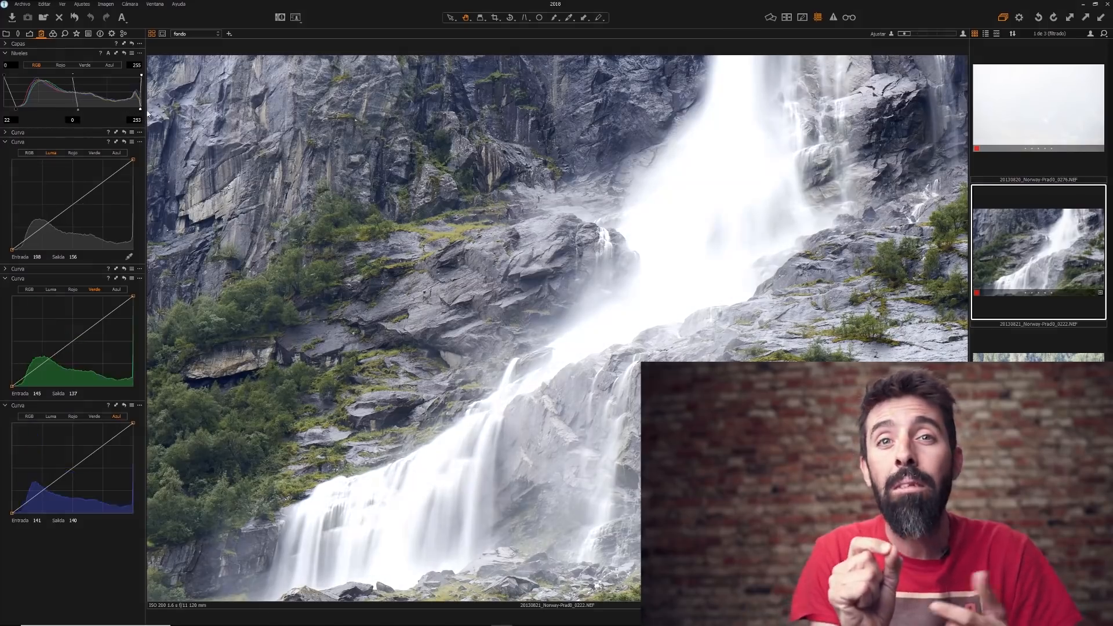
pyautogui.moveTo(81, 108); pyautogui.dragTo(107, 112)
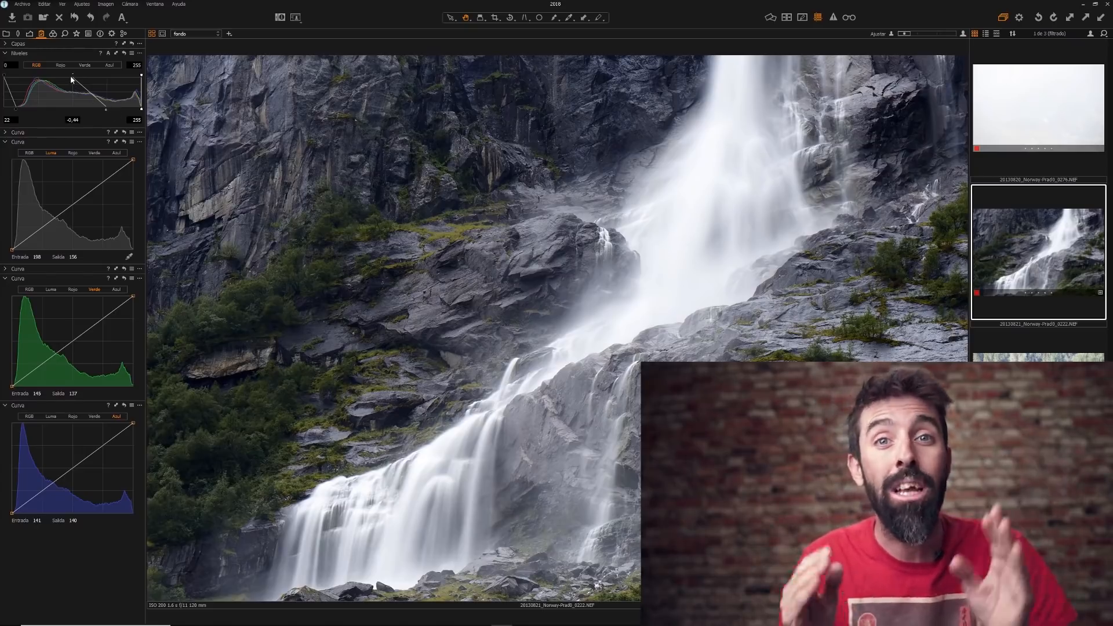
# - Temporarily reset the Levels adjustments several times to compare the waterfall photo before and after
pyautogui.click(124, 54)
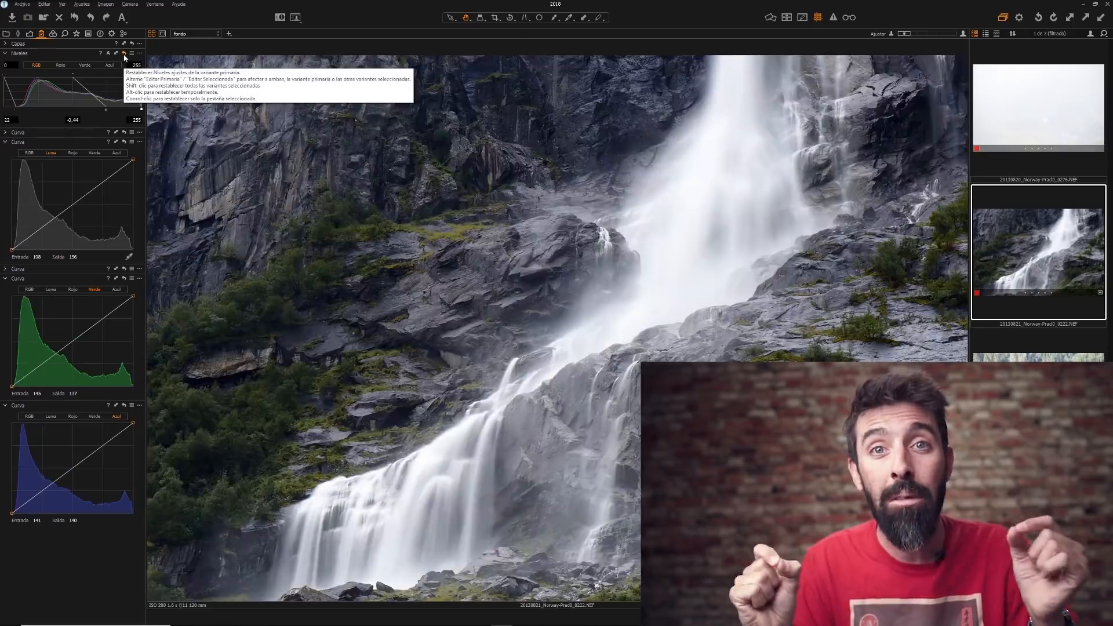
pyautogui.keyDown('alt'); pyautogui.click(124, 55); pyautogui.keyUp('alt')
pyautogui.keyDown('alt'); pyautogui.click(124, 55); pyautogui.keyUp('alt')
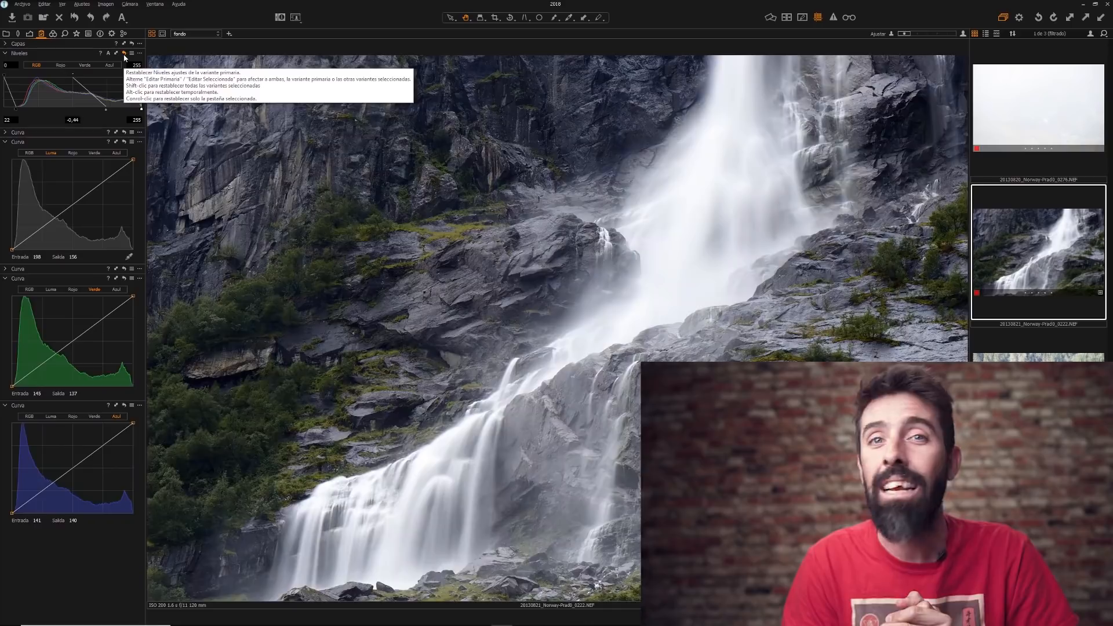
pyautogui.keyDown('alt'); pyautogui.click(124, 55); pyautogui.keyUp('alt')
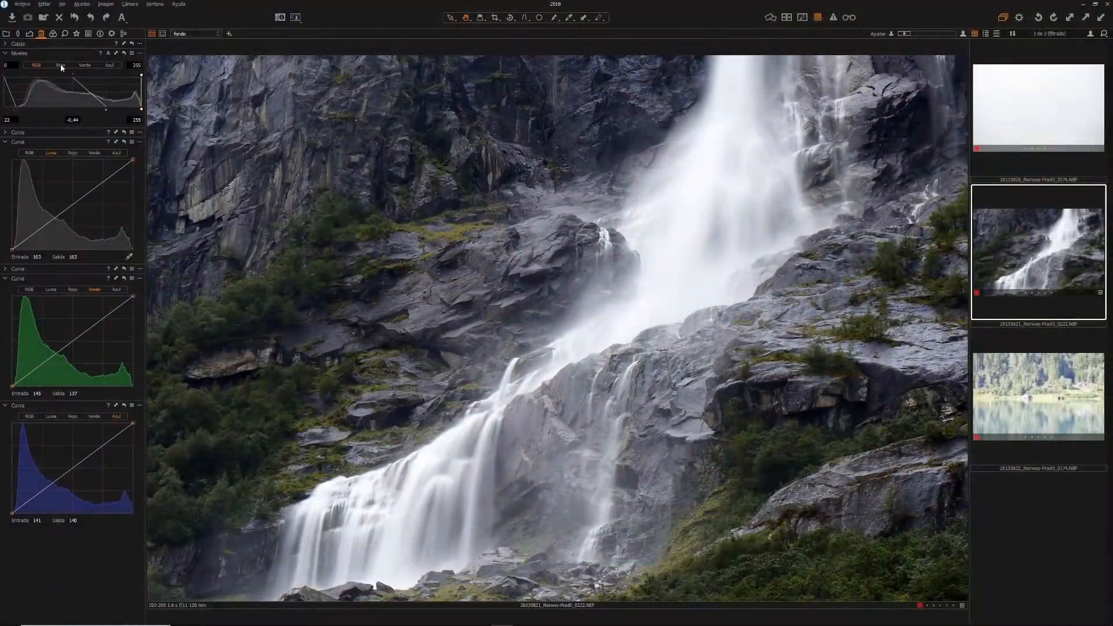
# - View the red, green and blue channel histograms one after another in Levels
pyautogui.click(61, 65)
pyautogui.click(85, 65)
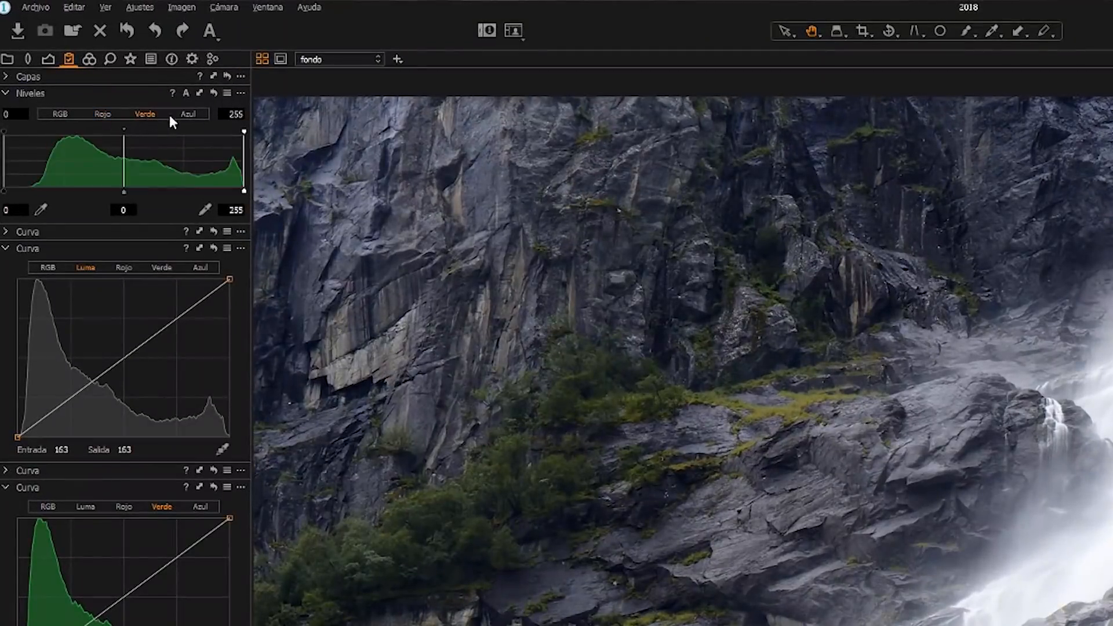
pyautogui.click(182, 113)
# - Raise the shadow input level of the red, green and blue channels separately to where each histogram begins
pyautogui.click(104, 114)
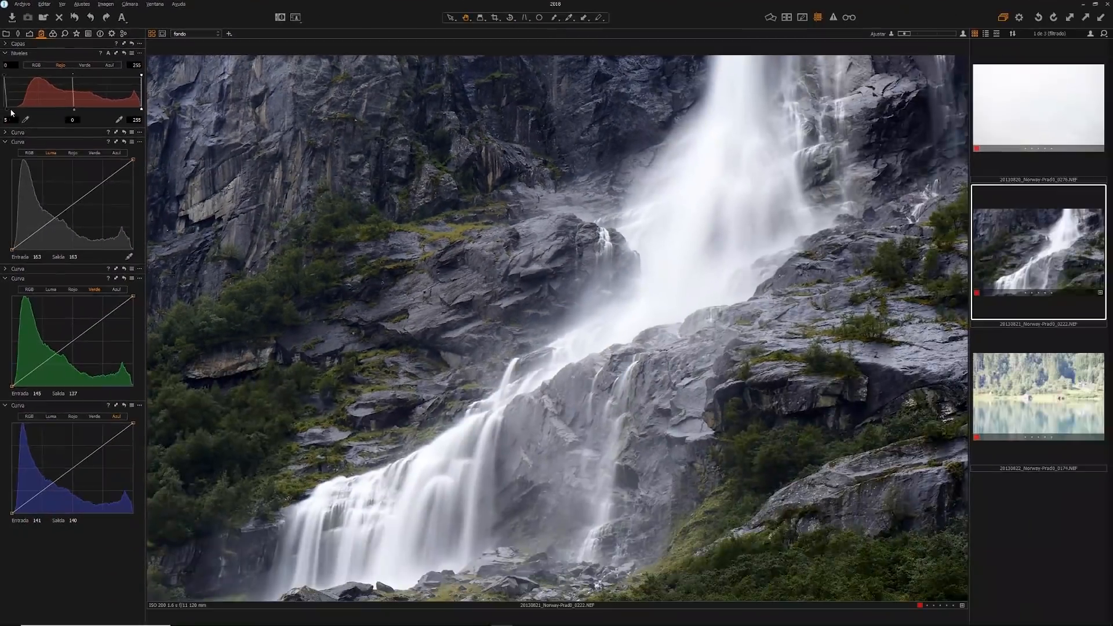
pyautogui.moveTo(4, 157); pyautogui.dragTo(18, 158)
pyautogui.click(83, 67)
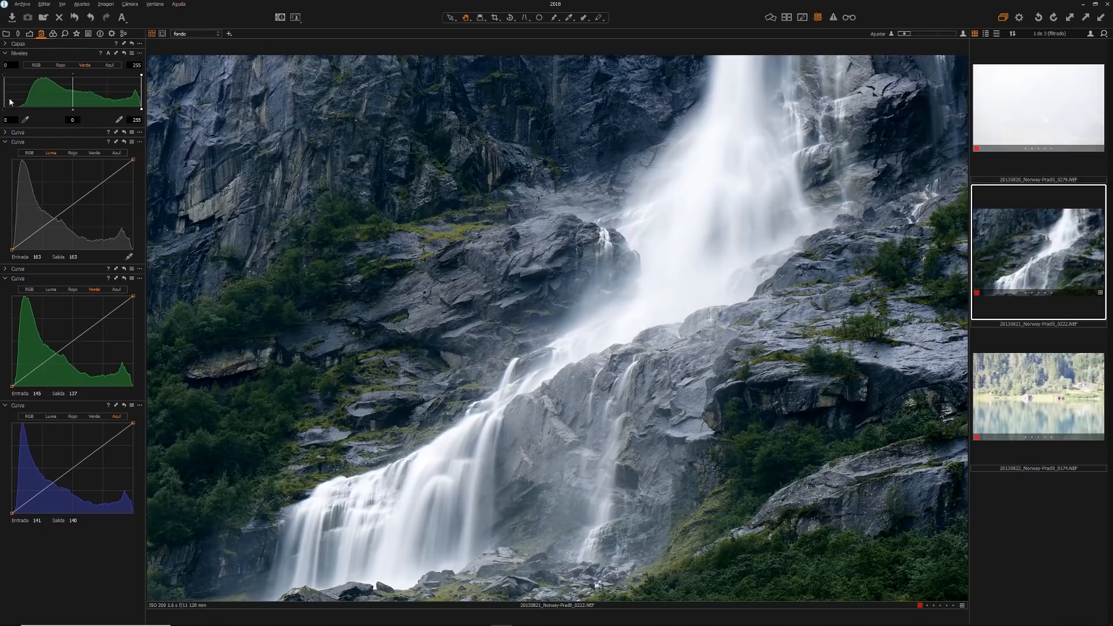
pyautogui.moveTo(5, 109); pyautogui.dragTo(16, 109)
pyautogui.click(109, 65)
pyautogui.moveTo(5, 109); pyautogui.dragTo(19, 114)
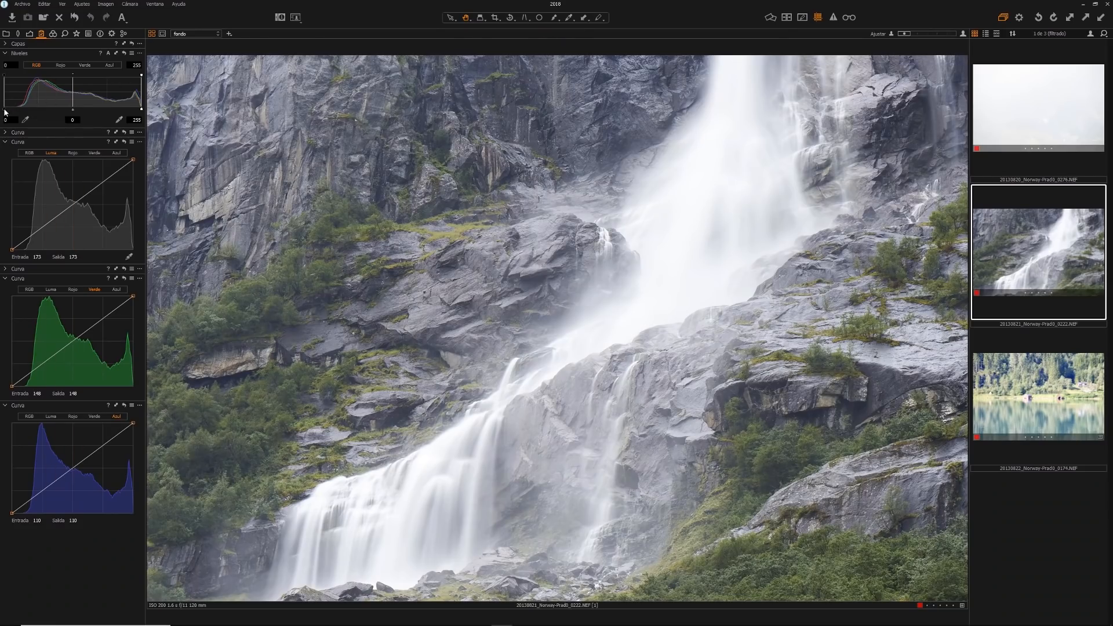
# - Set the waterfall photo's RGB shadow input level to 24 and midtone to -0.38, and compare it with the unadjusted image
pyautogui.moveTo(7, 112); pyautogui.dragTo(20, 111)
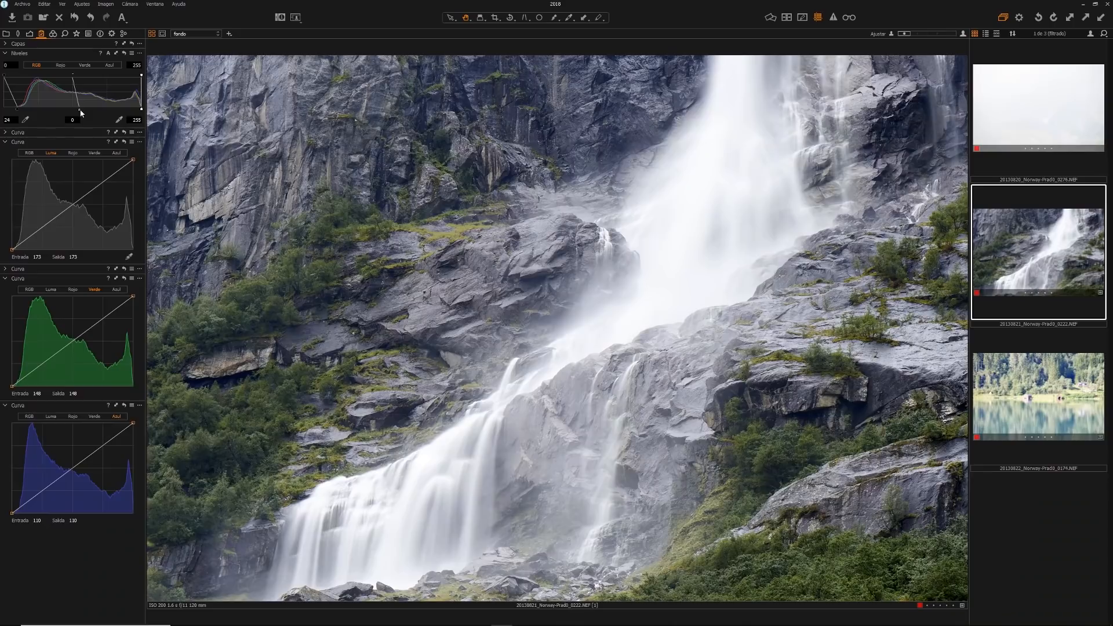
pyautogui.moveTo(81, 110); pyautogui.dragTo(105, 110)
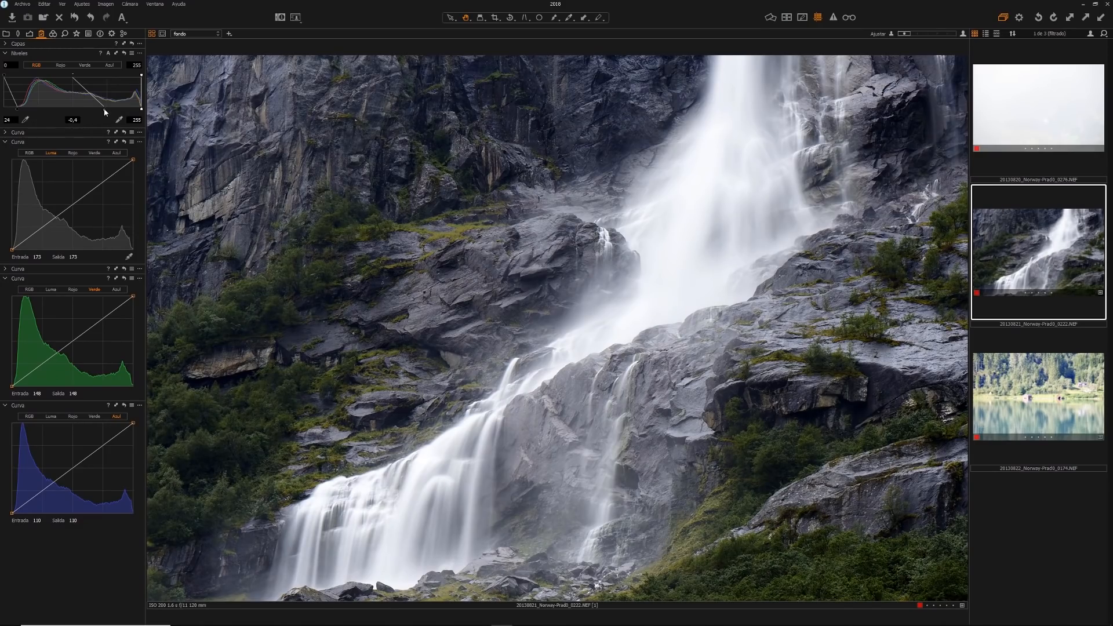
pyautogui.moveTo(106, 109); pyautogui.dragTo(103, 110)
pyautogui.keyDown('alt'); pyautogui.click(125, 54); pyautogui.keyUp('alt')
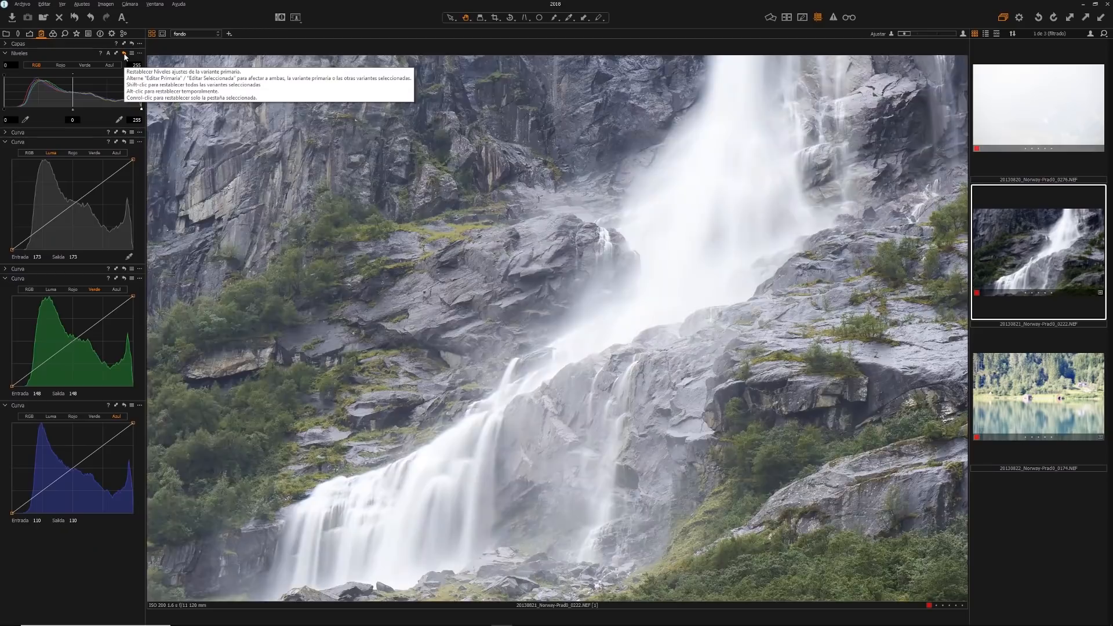
pyautogui.keyDown('alt'); pyautogui.click(125, 54); pyautogui.keyUp('alt')
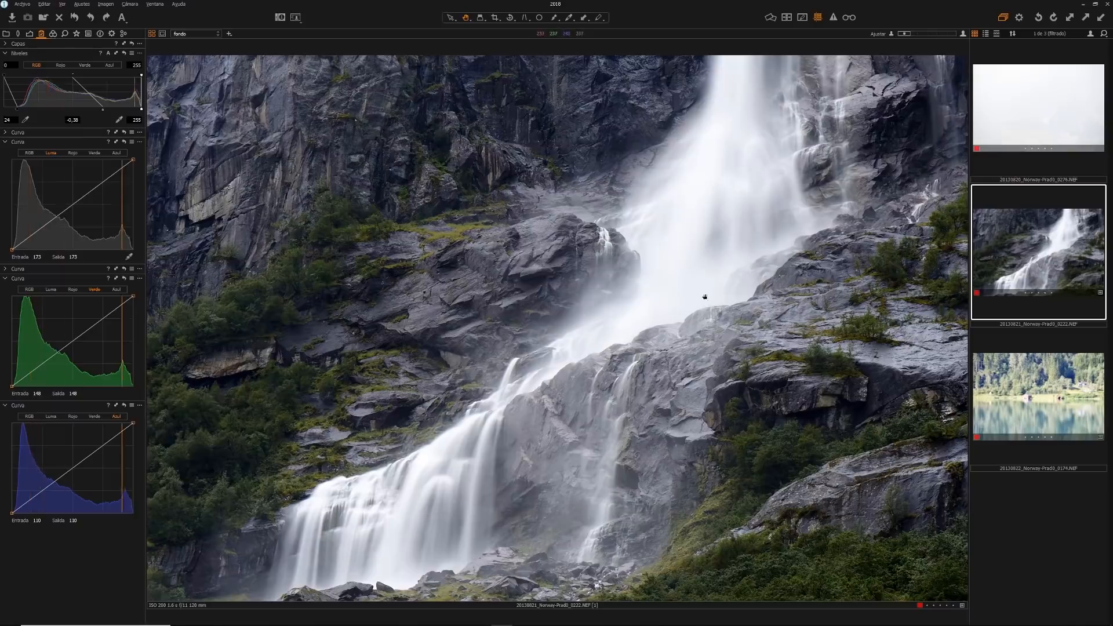
# - Open the photo of the lake with red boathouses and reset its Levels adjustments
pyautogui.click(1021, 377)
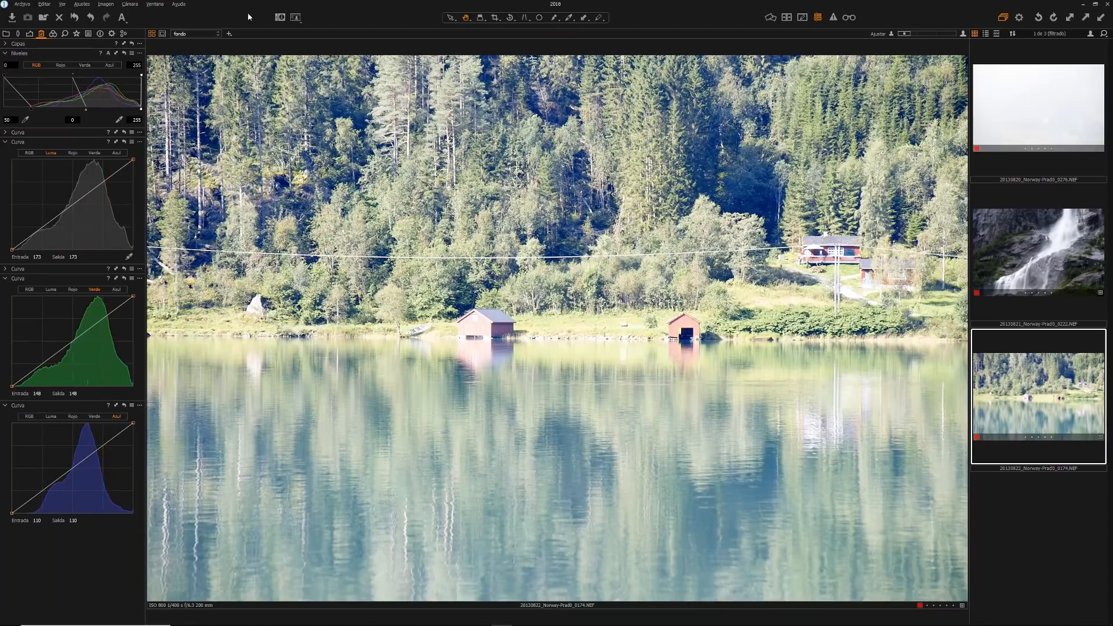
pyautogui.click(123, 53)
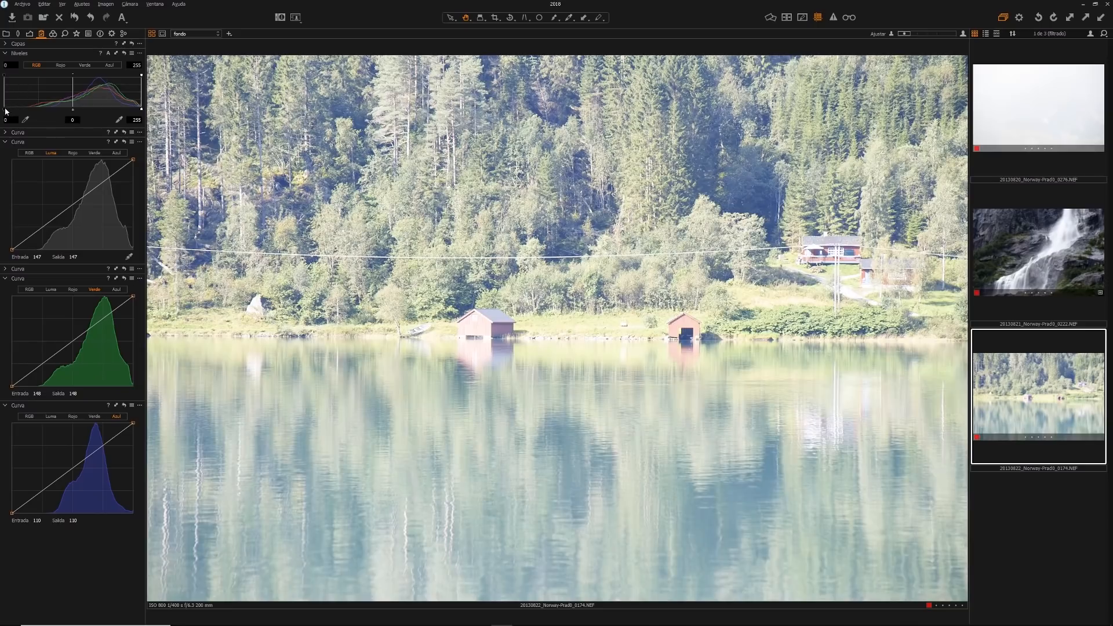
# - Try an RGB shadow input level of 48 with darker midtones on the lake photo, and reset Levels
pyautogui.moveTo(6, 110); pyautogui.dragTo(29, 109)
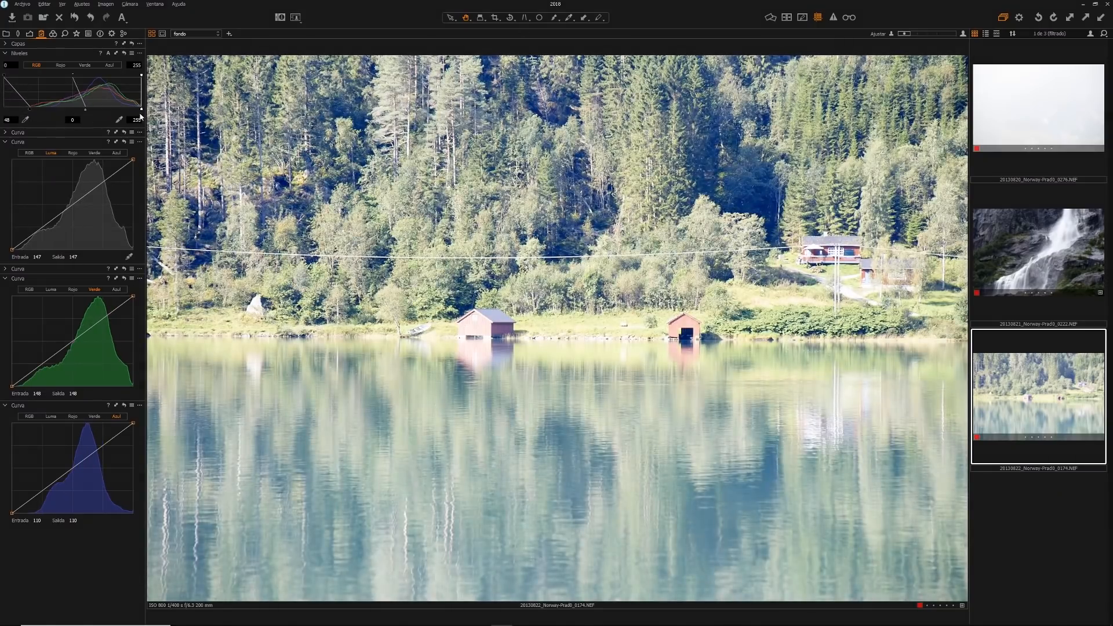
pyautogui.moveTo(85, 109); pyautogui.dragTo(111, 110)
pyautogui.click(124, 53)
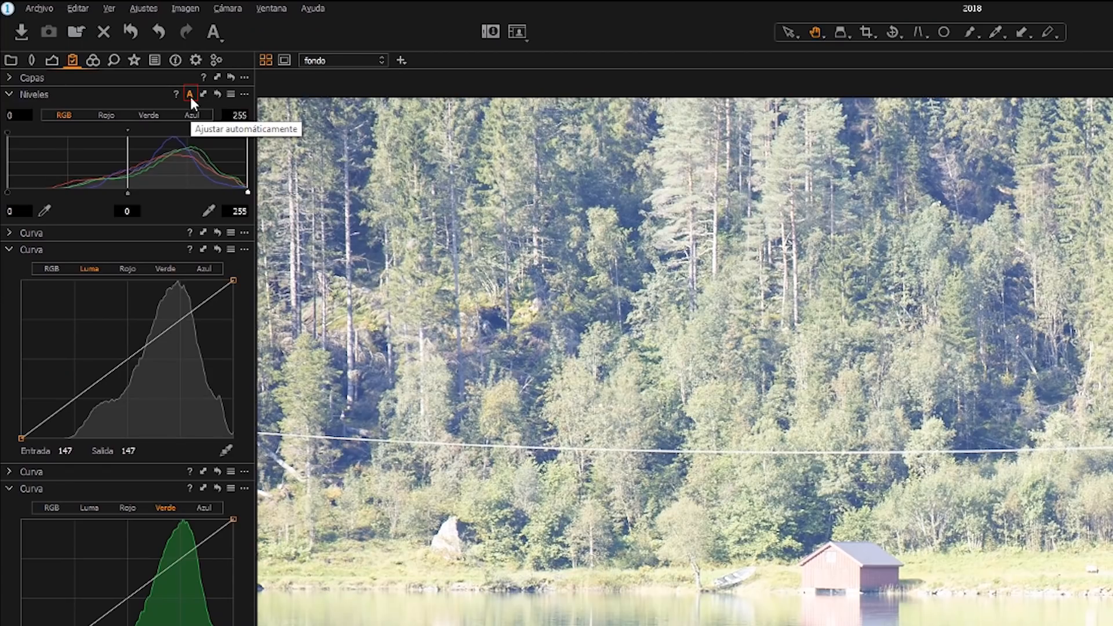
# - Auto-adjust the lake photo's Levels and darken its midtones to about -0.73
pyautogui.click(190, 95)
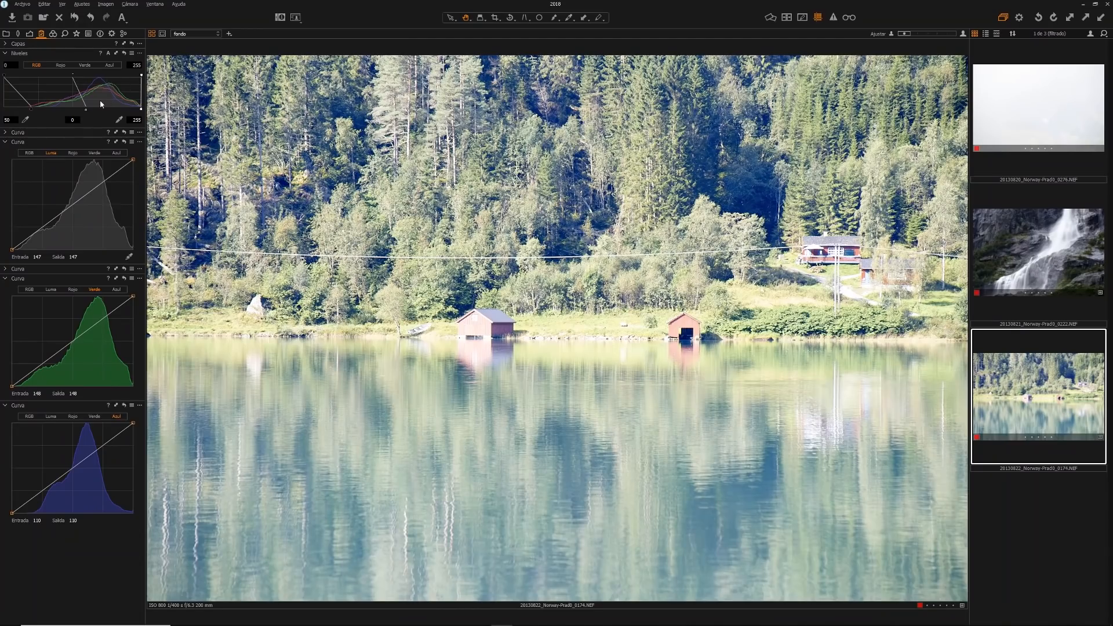
pyautogui.moveTo(85, 109); pyautogui.dragTo(128, 115)
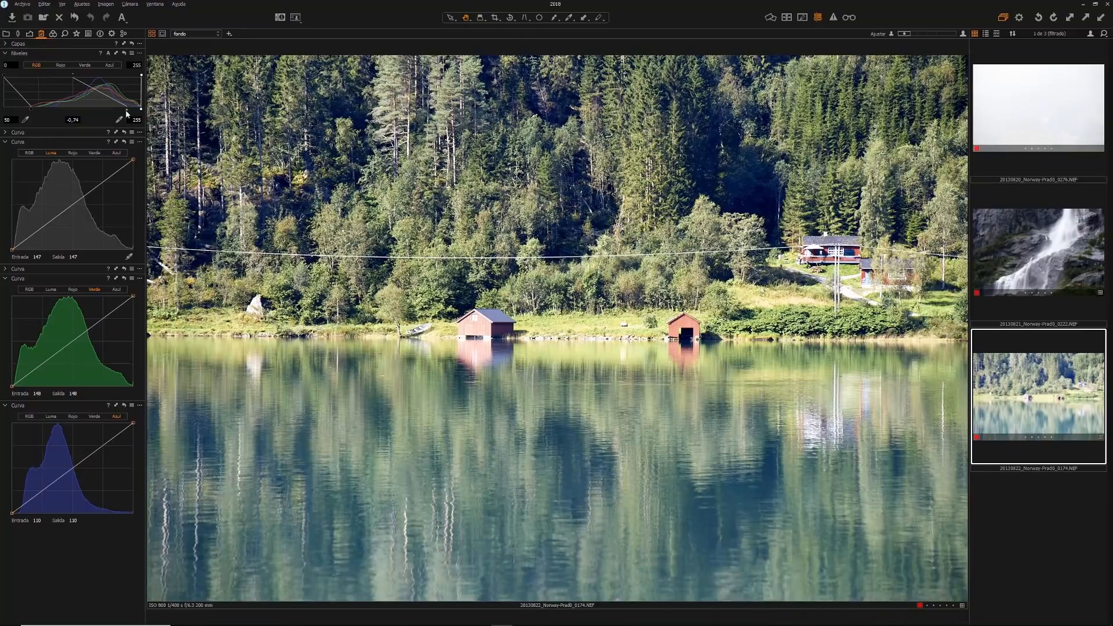
# - Raise the lake photo's output shadow level to about 6, lower the output highlight slightly, and compare with the unadjusted image
pyautogui.moveTo(5, 76); pyautogui.dragTo(9, 78)
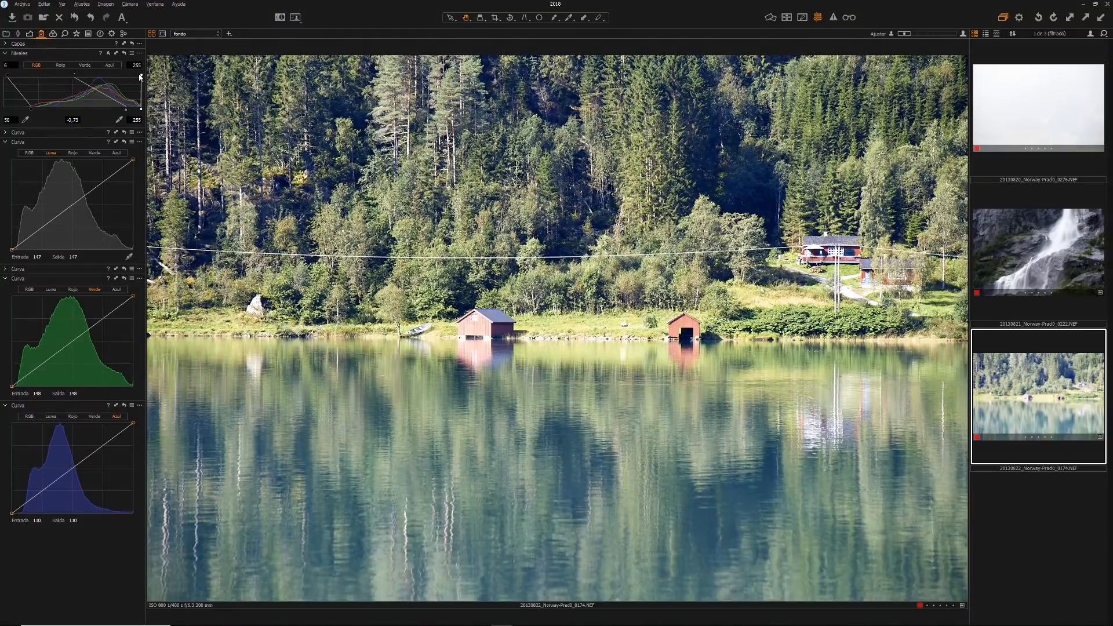
pyautogui.moveTo(140, 76); pyautogui.dragTo(137, 78)
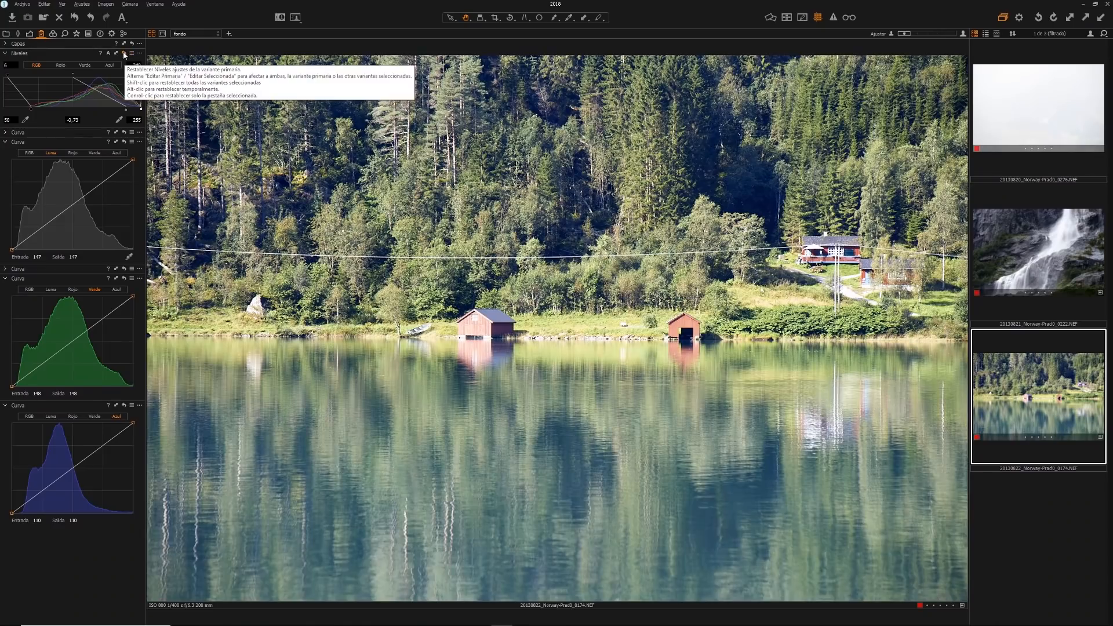
pyautogui.click(124, 54)
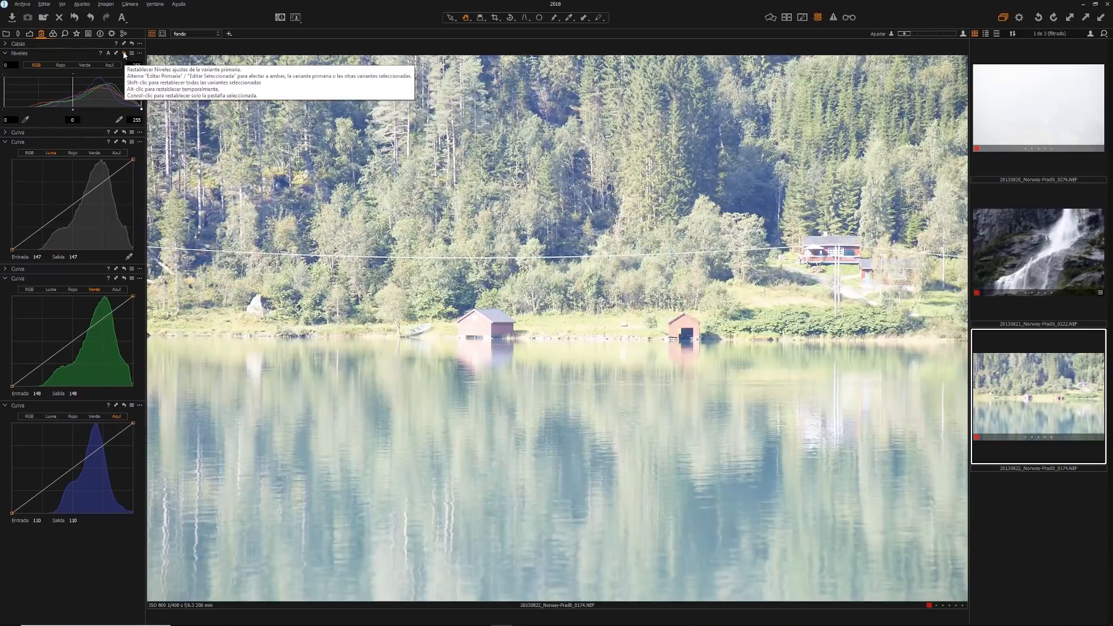
pyautogui.hotkey('ctrl', 'z')
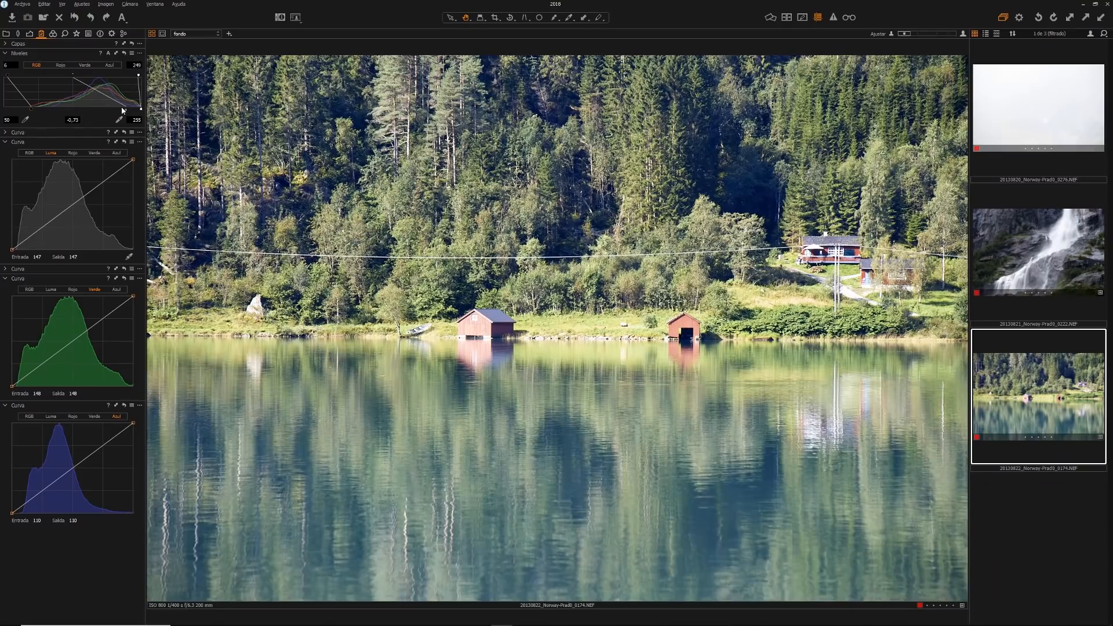
# - Auto-adjust the Levels of the foggy fjord photo and compare it with the unadjusted image, keeping the adjustment
pyautogui.click(1059, 115)
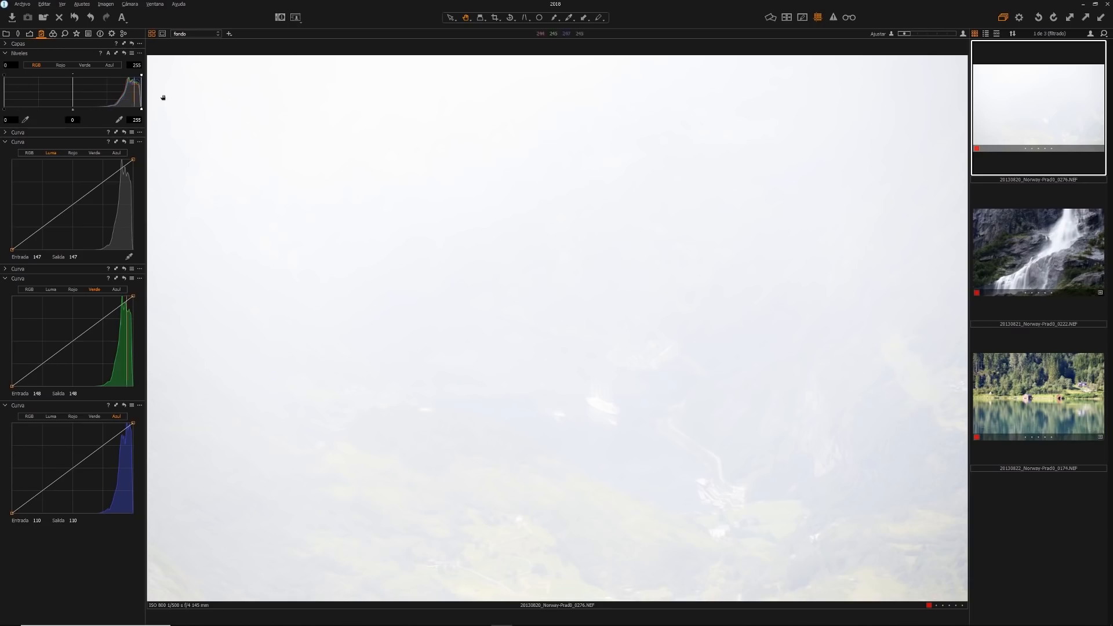
pyautogui.click(108, 57)
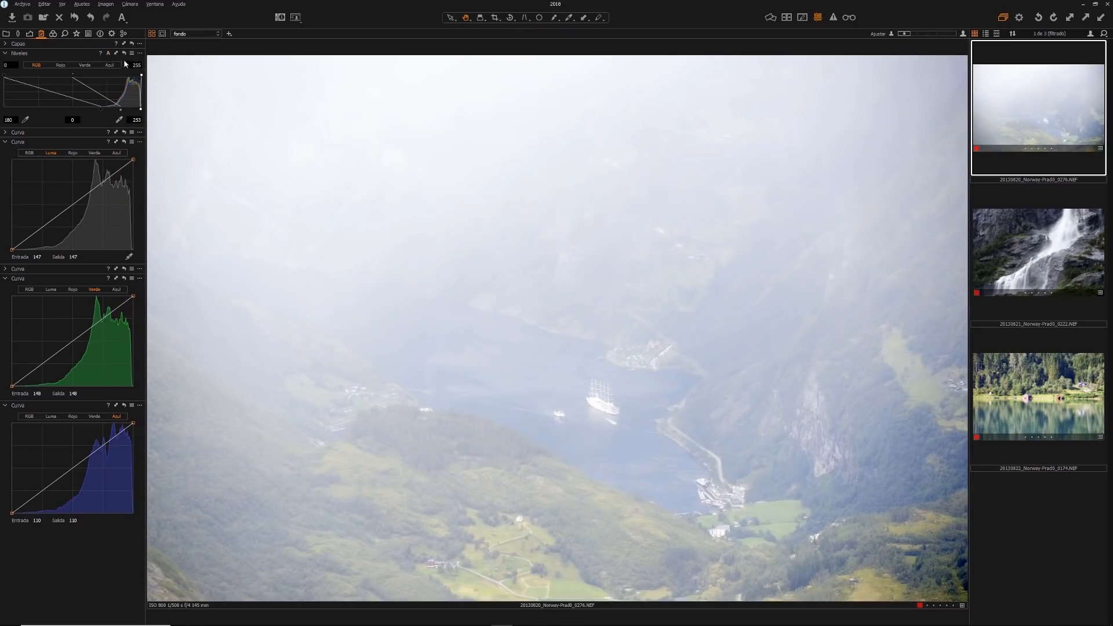
pyautogui.click(124, 53)
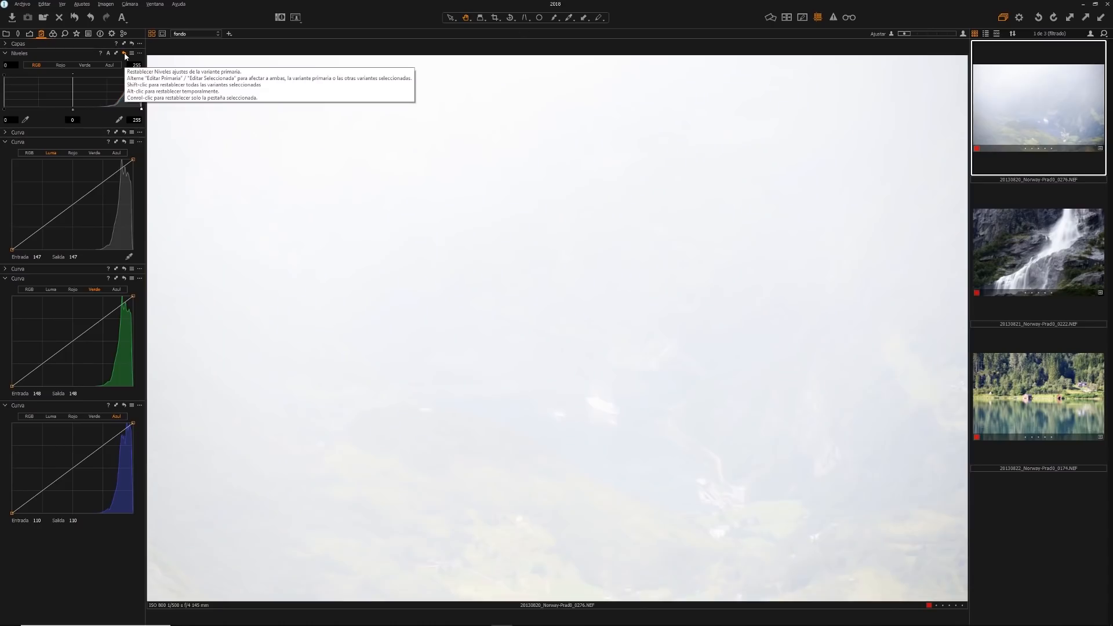
pyautogui.hotkey('ctrl', 'z')
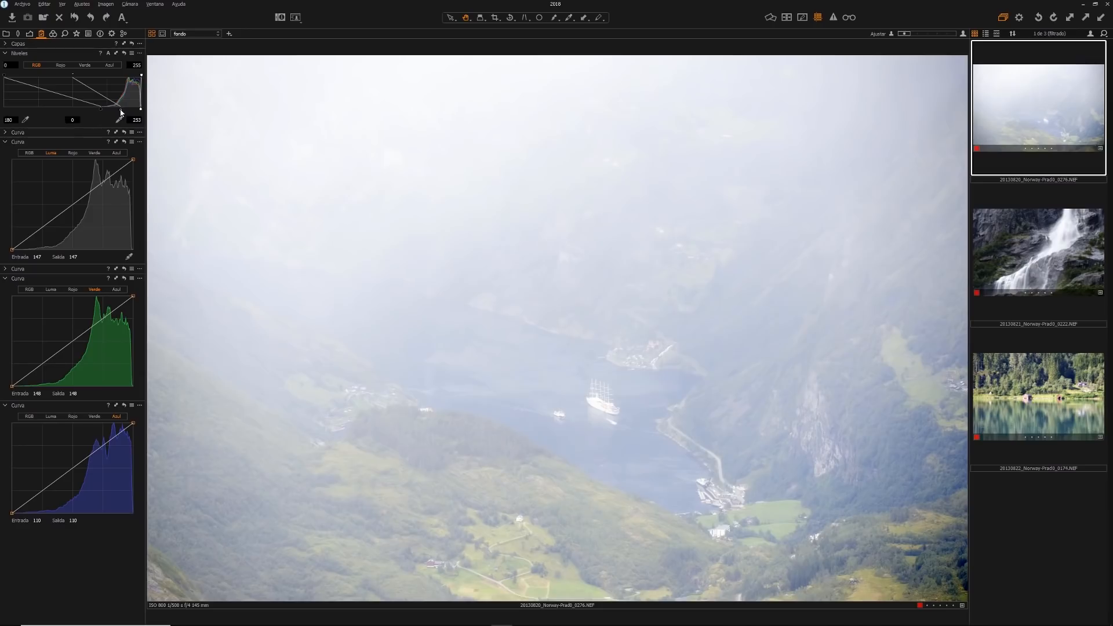
# - Darken the fjord photo's midtones to -1, raise the shadow input to 182, compare with the unadjusted image, and reset Levels
pyautogui.moveTo(121, 113); pyautogui.dragTo(143, 108)
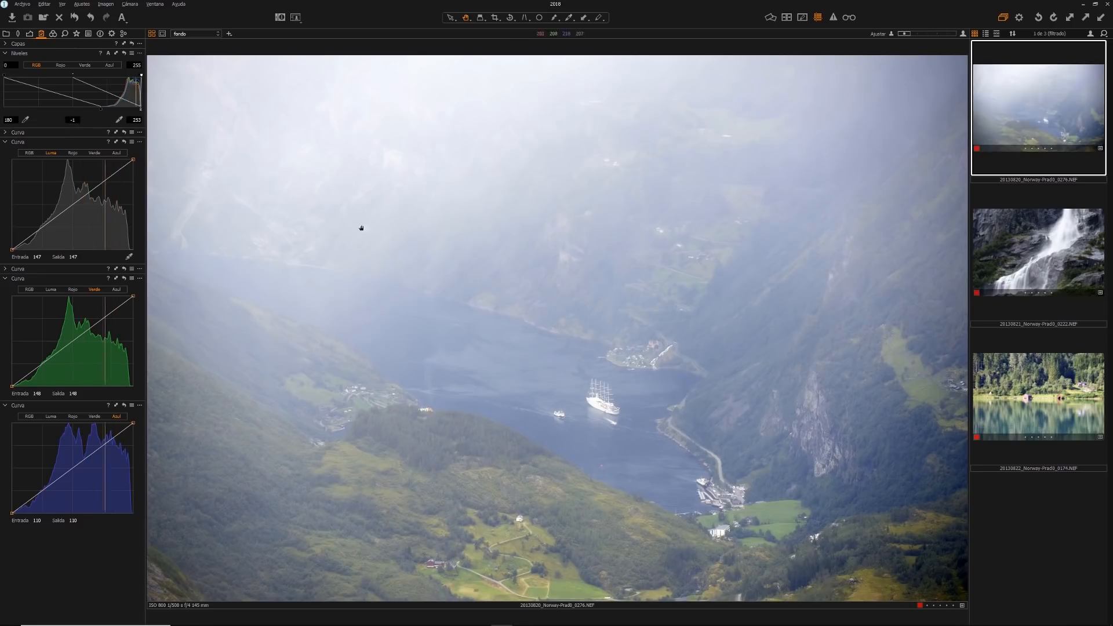
pyautogui.moveTo(102, 111); pyautogui.dragTo(103, 111)
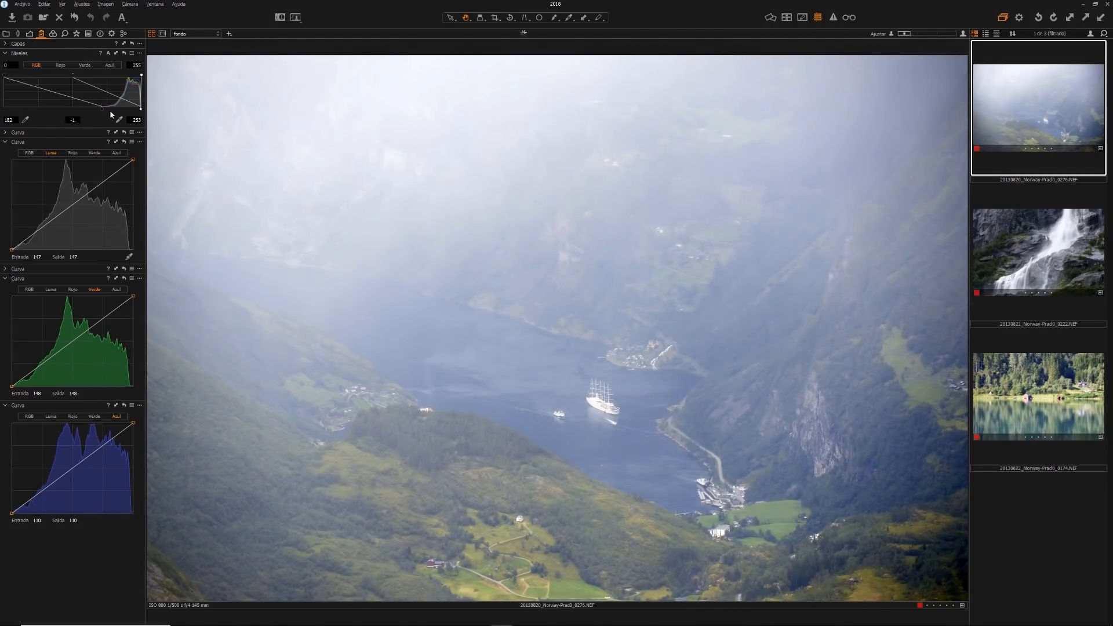
pyautogui.click(123, 53)
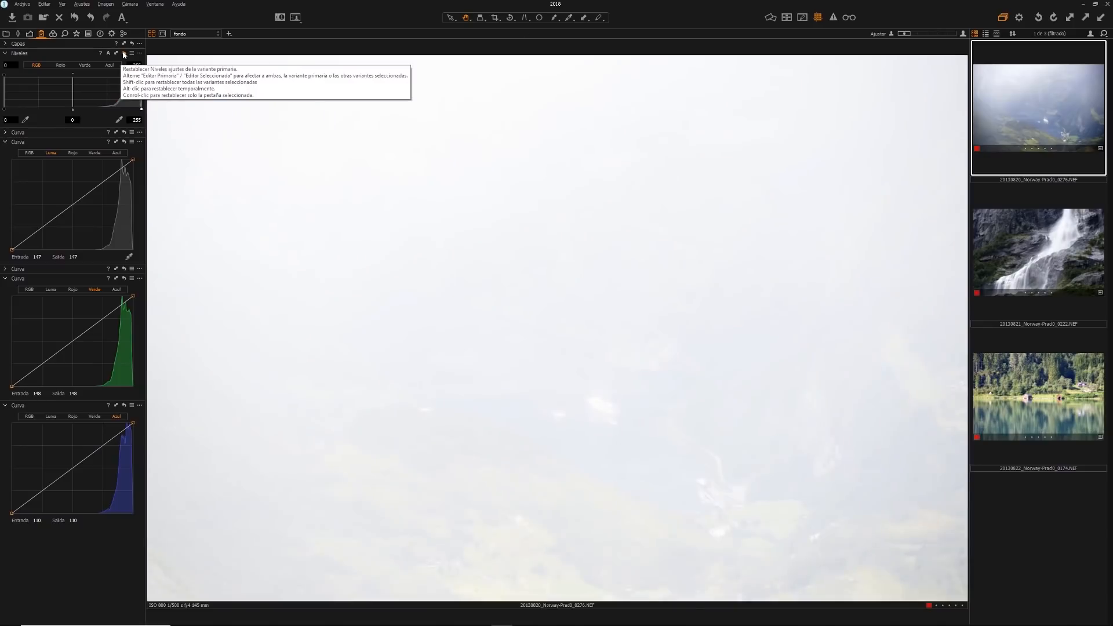
pyautogui.hotkey('ctrl', 'z')
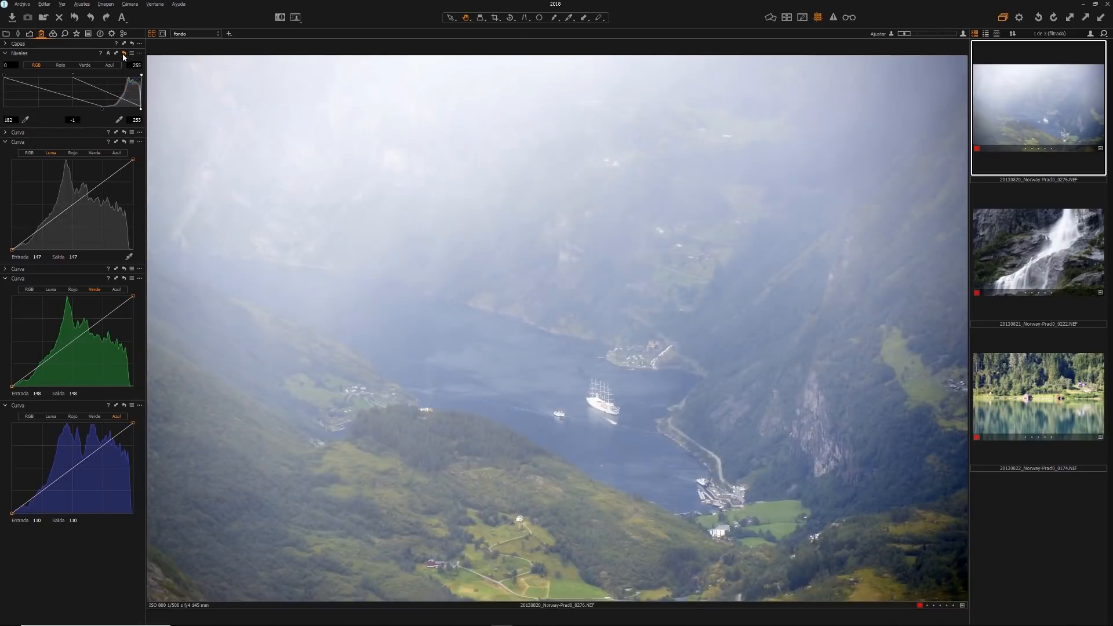
pyautogui.click(123, 54)
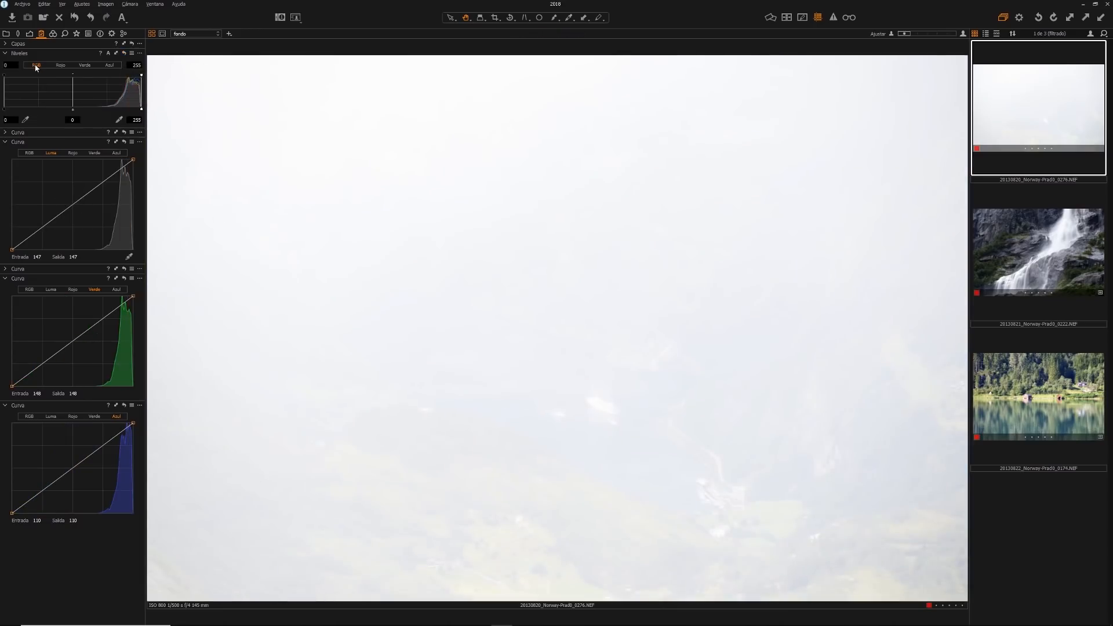
# - Raise the fjord photo's blue, green (188) and red (190) shadow inputs separately, and darken the RGB midtones to about -0.53
pyautogui.click(60, 66)
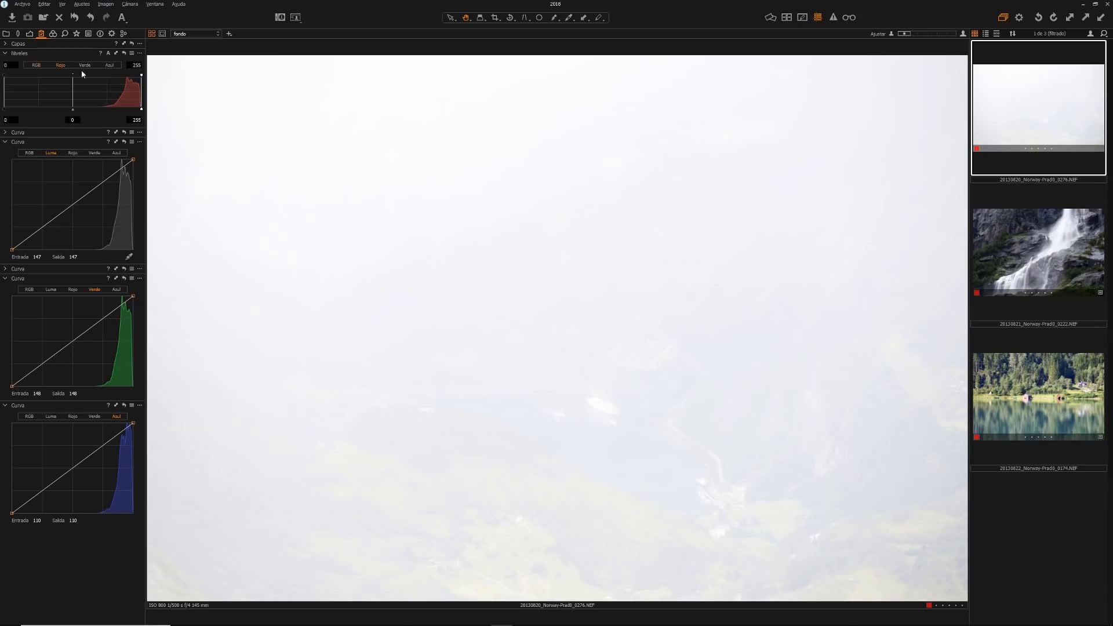
pyautogui.click(112, 66)
pyautogui.moveTo(11, 108); pyautogui.dragTo(107, 118)
pyautogui.click(86, 63)
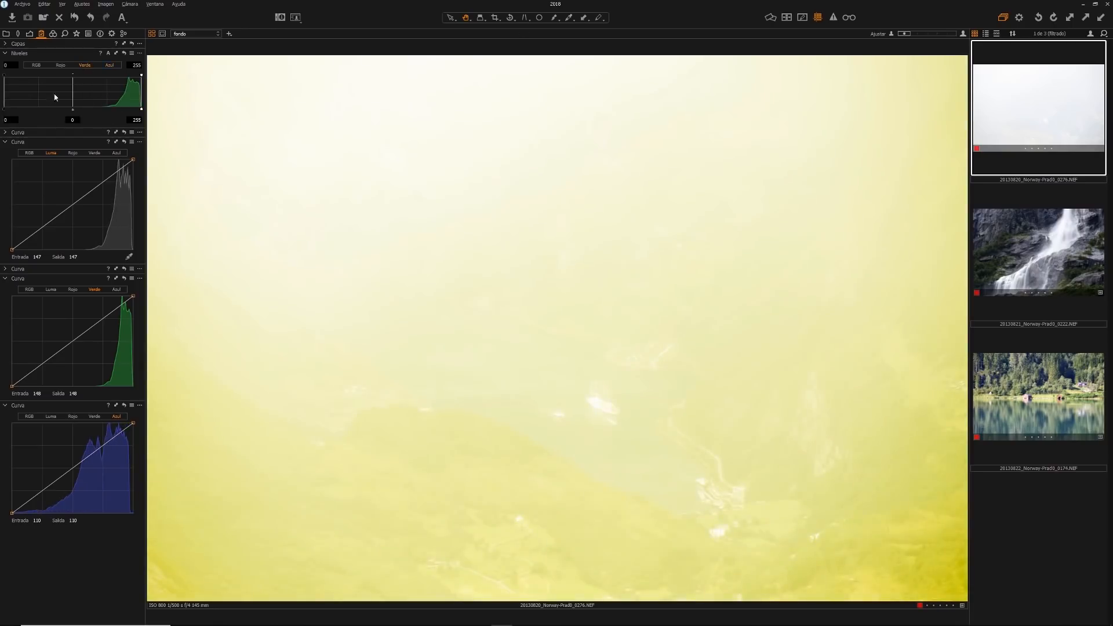
pyautogui.moveTo(5, 109); pyautogui.dragTo(107, 123)
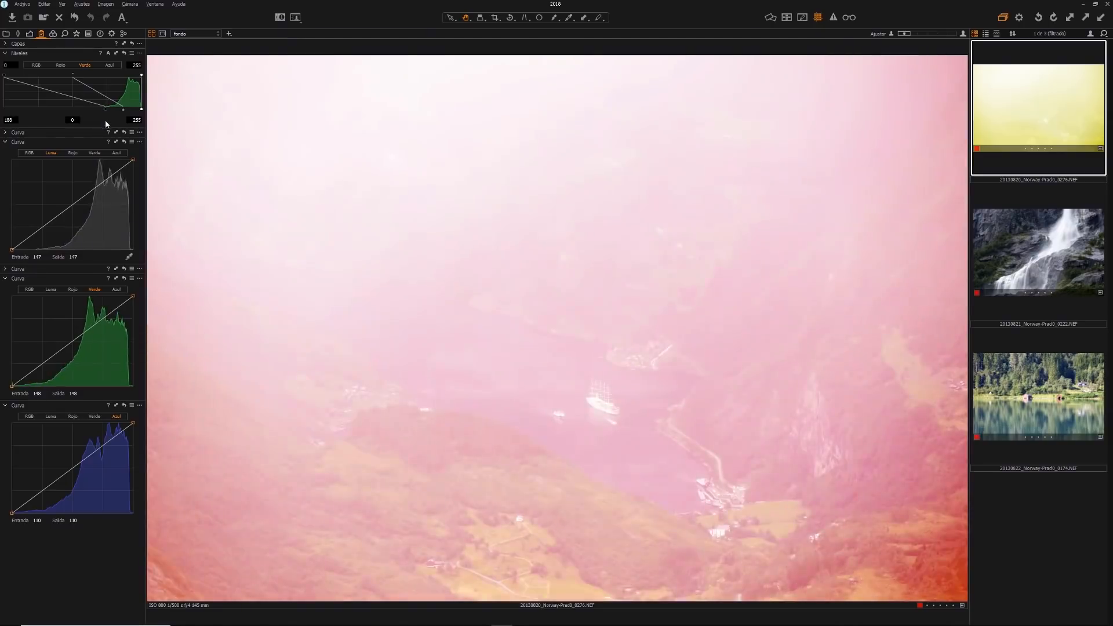
pyautogui.click(62, 65)
pyautogui.moveTo(4, 109); pyautogui.dragTo(106, 119)
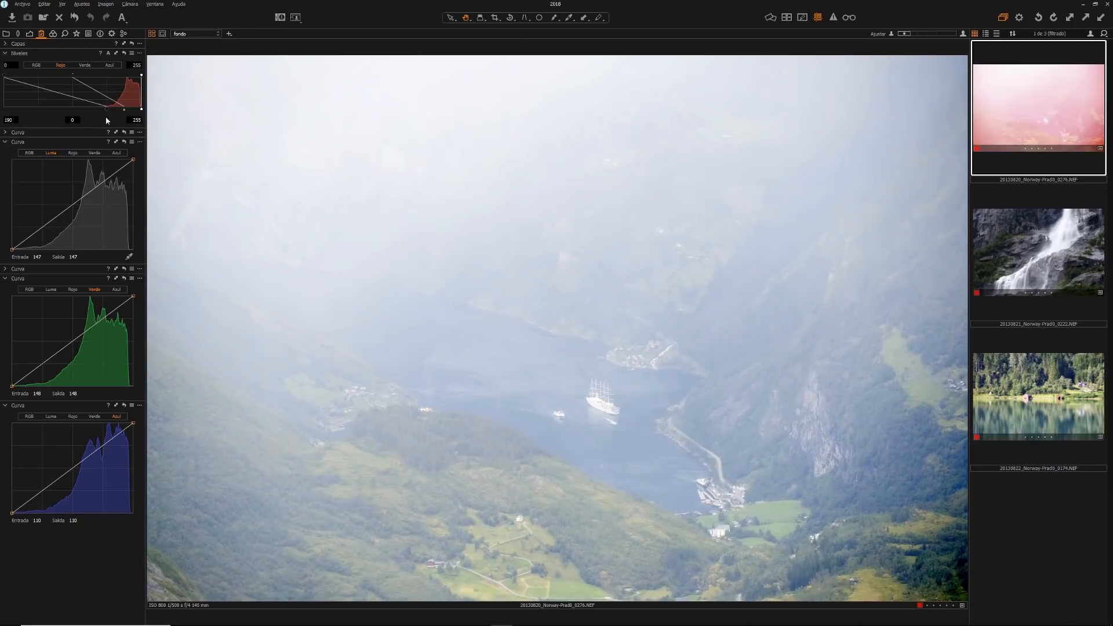
pyautogui.click(36, 65)
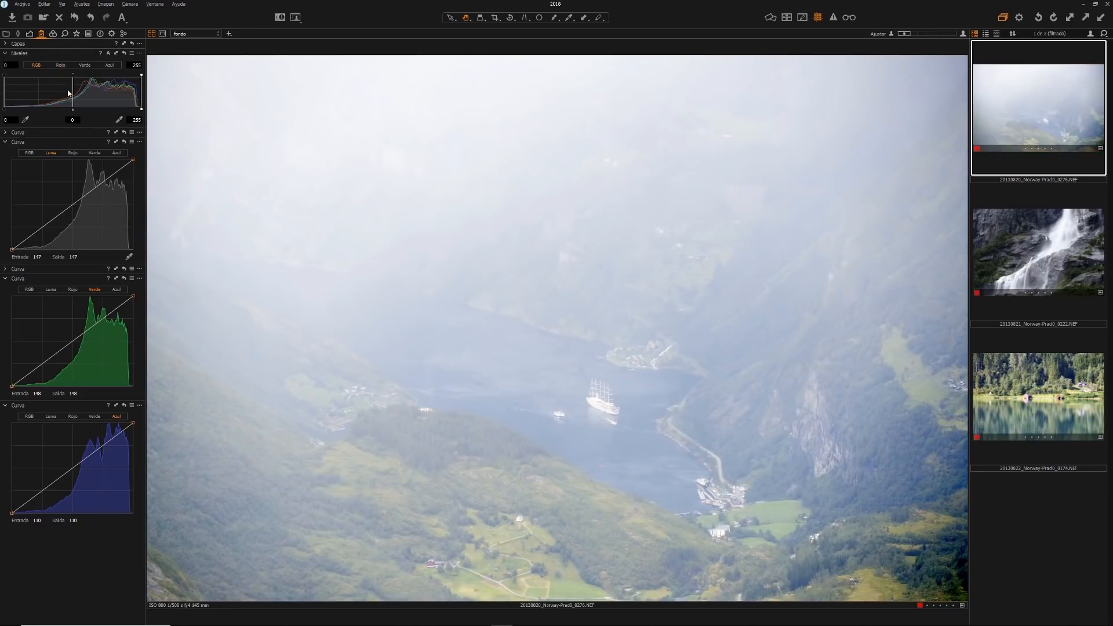
pyautogui.moveTo(73, 110); pyautogui.dragTo(108, 108)
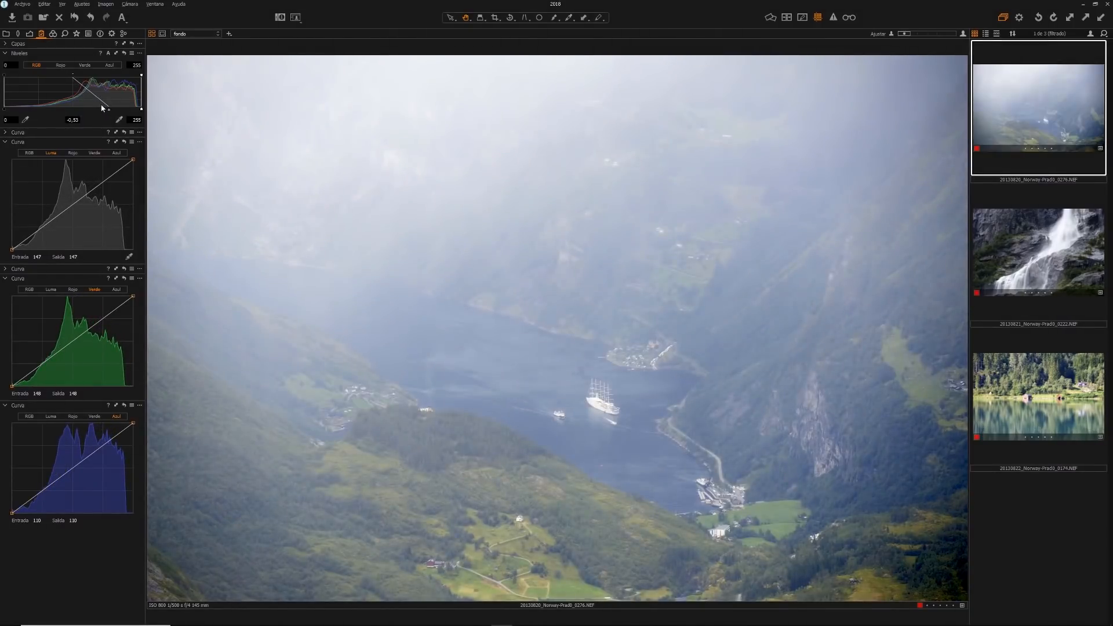
# - Auto-adjust the foggy fjord photo's Levels and inspect the red, green and blue channels individually
pyautogui.click(108, 54)
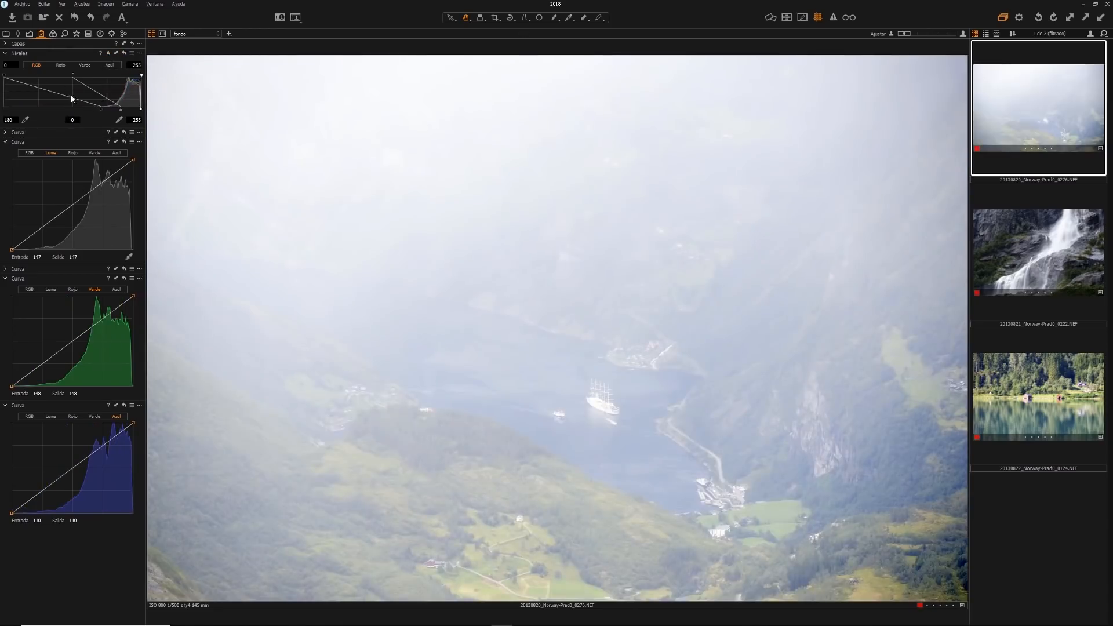
pyautogui.click(61, 66)
pyautogui.click(85, 67)
pyautogui.click(110, 66)
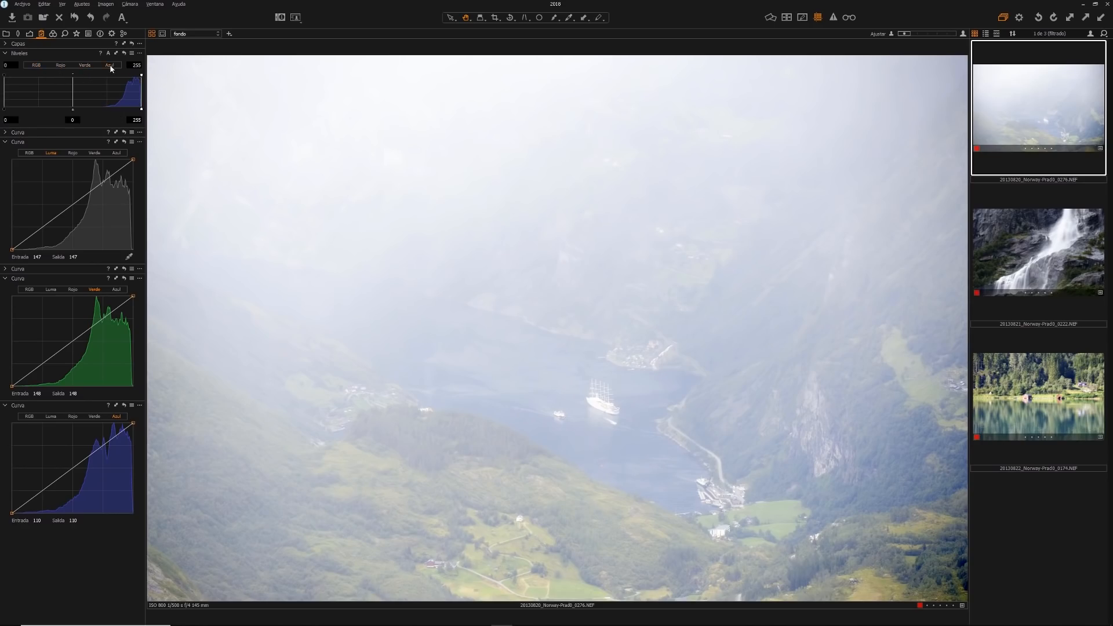
pyautogui.click(36, 65)
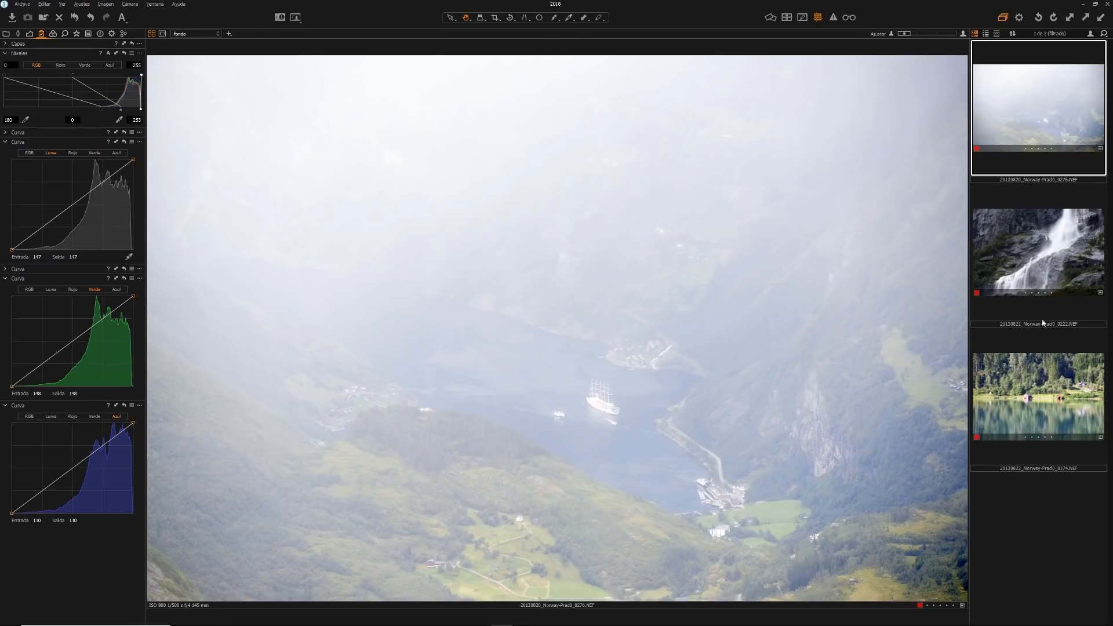
# - Reset the lake photo's Levels and set the Levels channel mode in the exposure preferences to Canales Rojo, Verde y Azul
pyautogui.click(1043, 390)
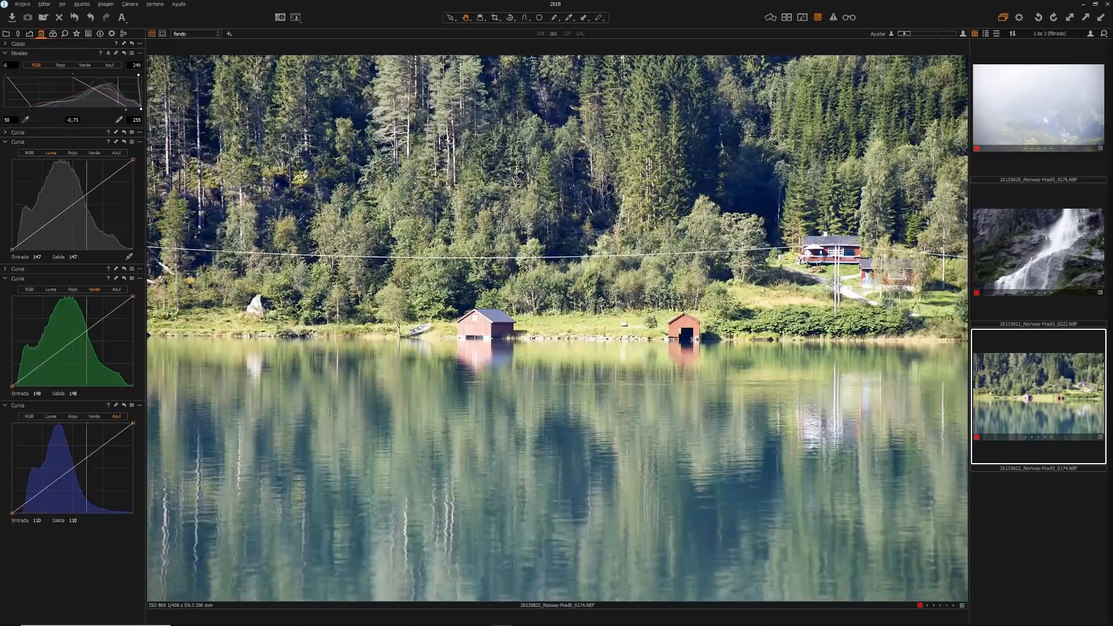
pyautogui.click(124, 54)
pyautogui.click(44, 4)
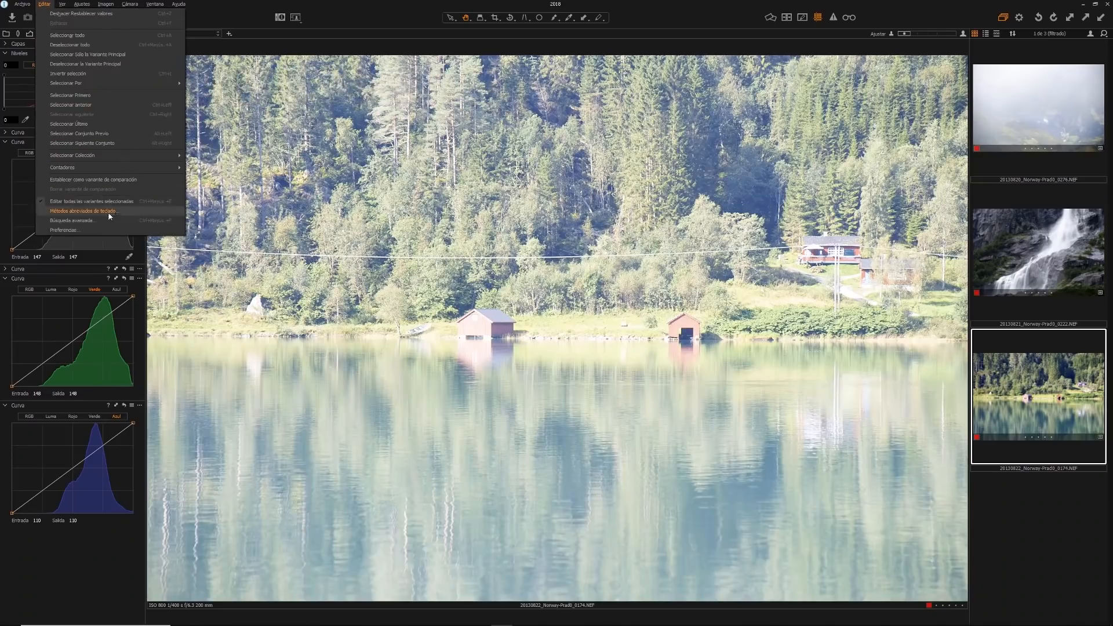
pyautogui.click(105, 230)
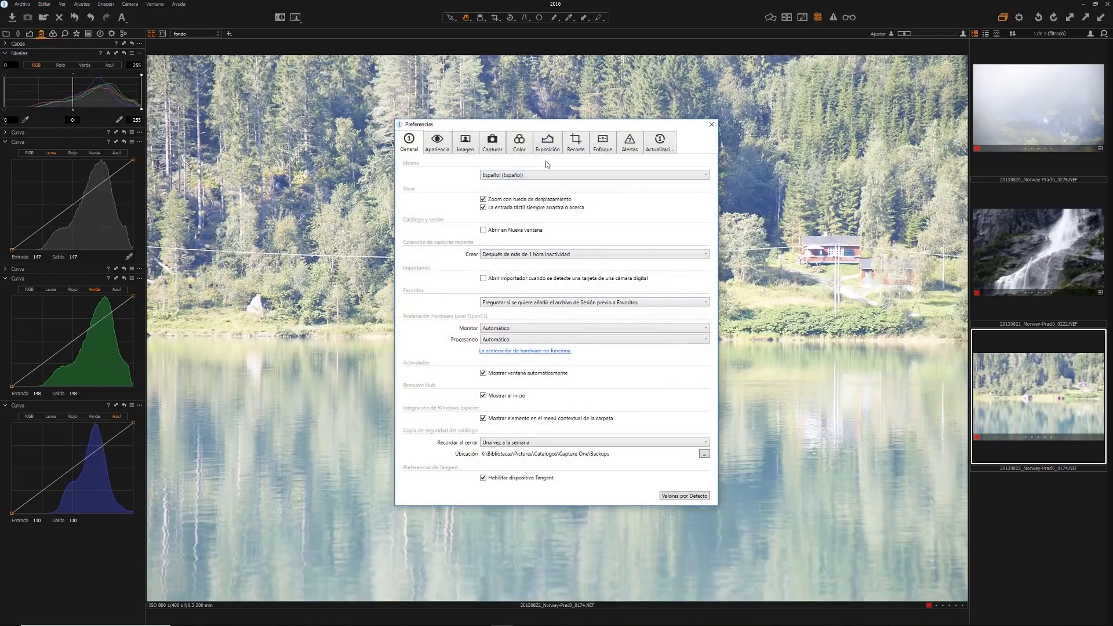
pyautogui.click(548, 144)
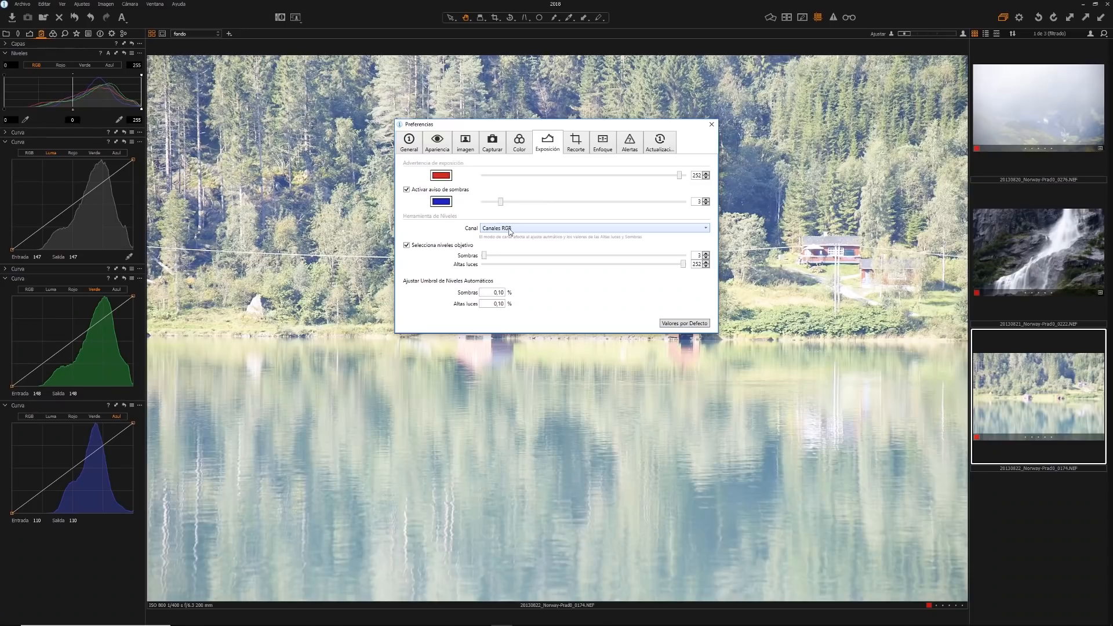
pyautogui.click(508, 231)
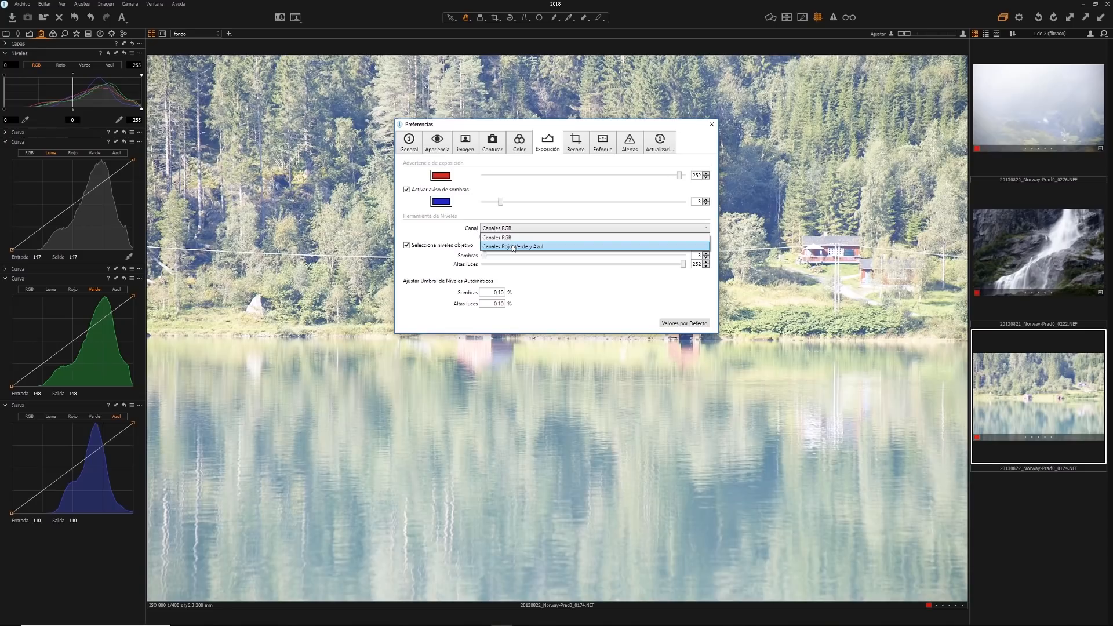
pyautogui.click(513, 247)
pyautogui.click(711, 124)
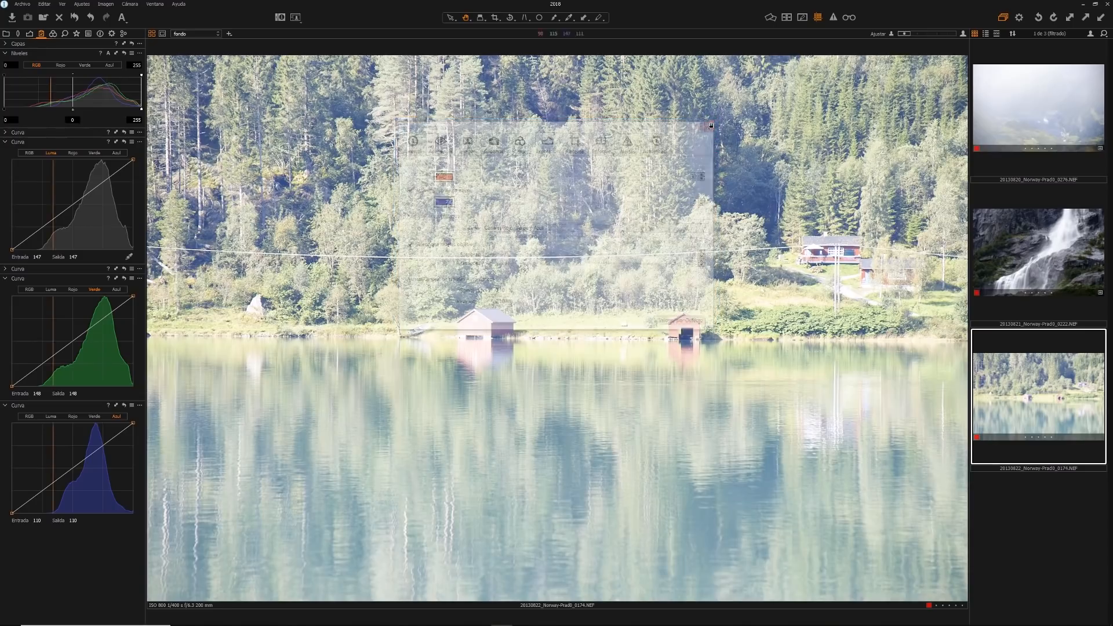
# - Auto-adjust the lake photo's Levels per channel, inspect the red, green and blue channels, and darken the RGB midtones to about -0.36
pyautogui.click(108, 54)
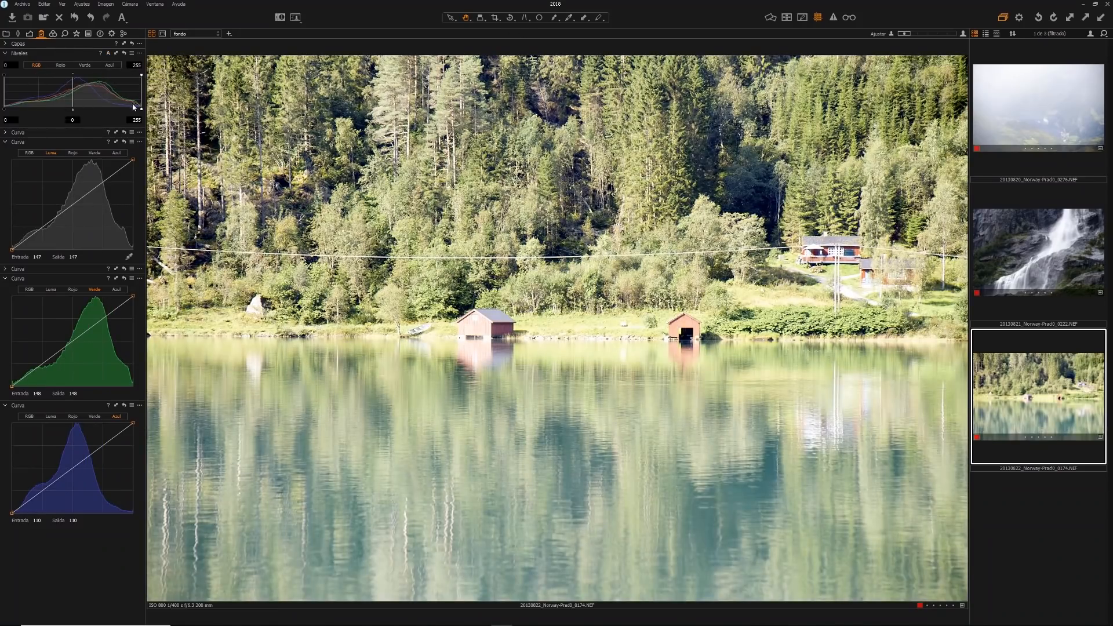
pyautogui.click(60, 64)
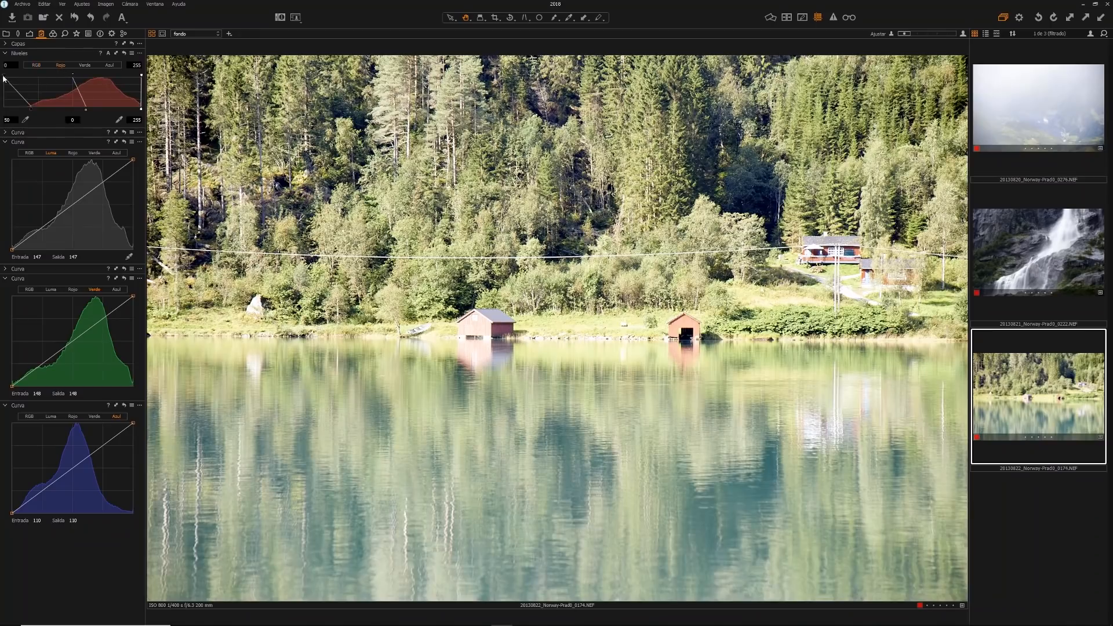
pyautogui.click(84, 65)
pyautogui.click(114, 66)
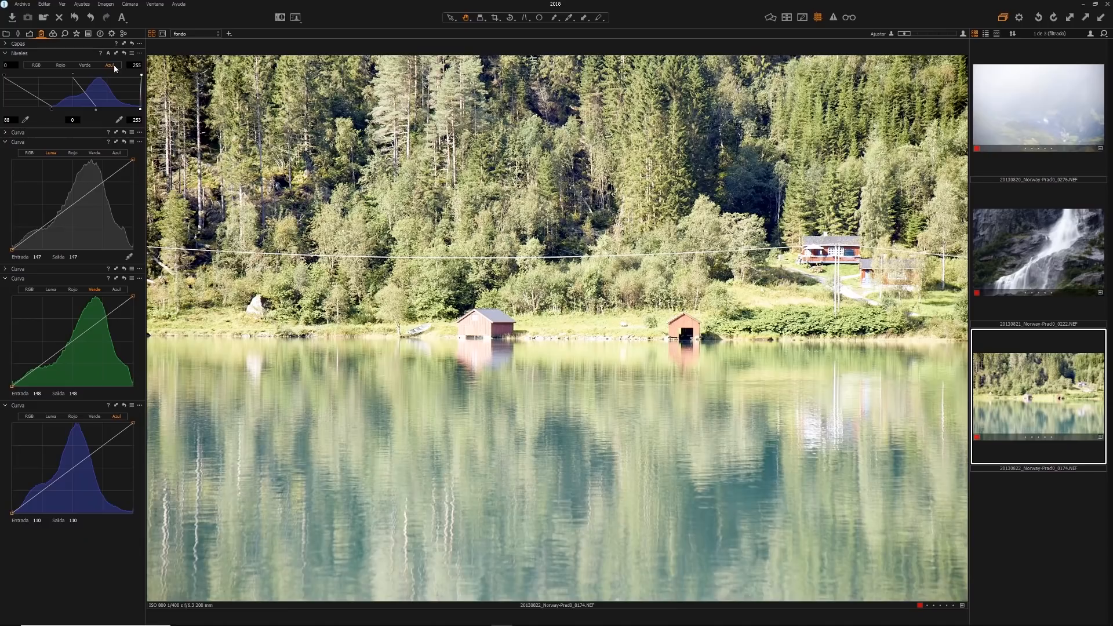
pyautogui.click(37, 65)
pyautogui.moveTo(73, 109); pyautogui.dragTo(97, 108)
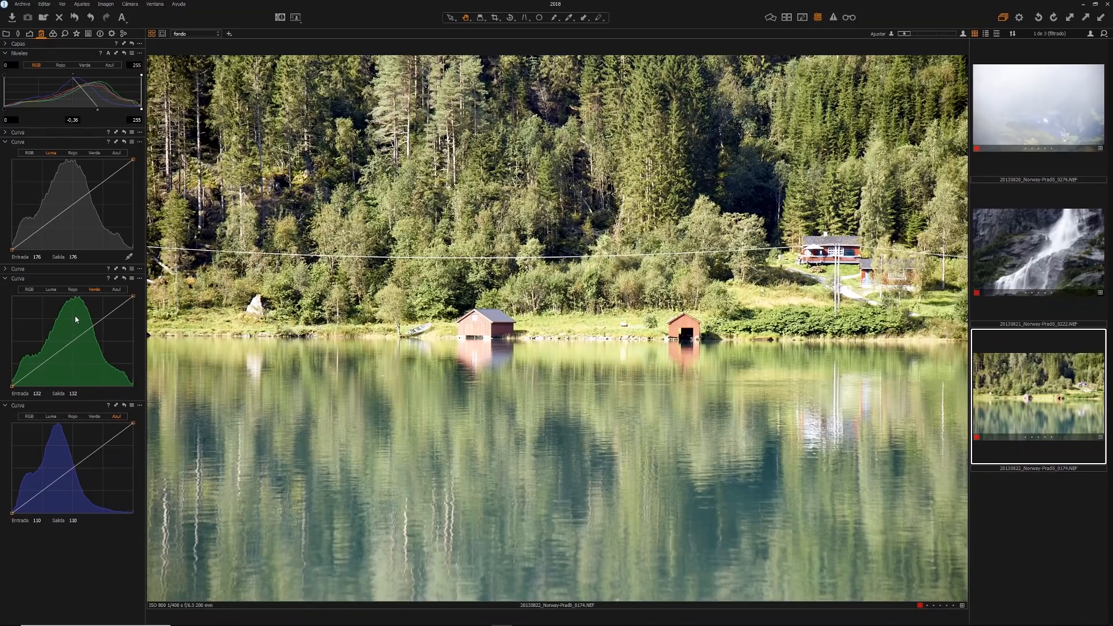
# - Switch the Levels channel mode in the exposure preferences back to Canales RGB and auto-adjust the lake photo's Levels
pyautogui.click(44, 4)
pyautogui.click(88, 228)
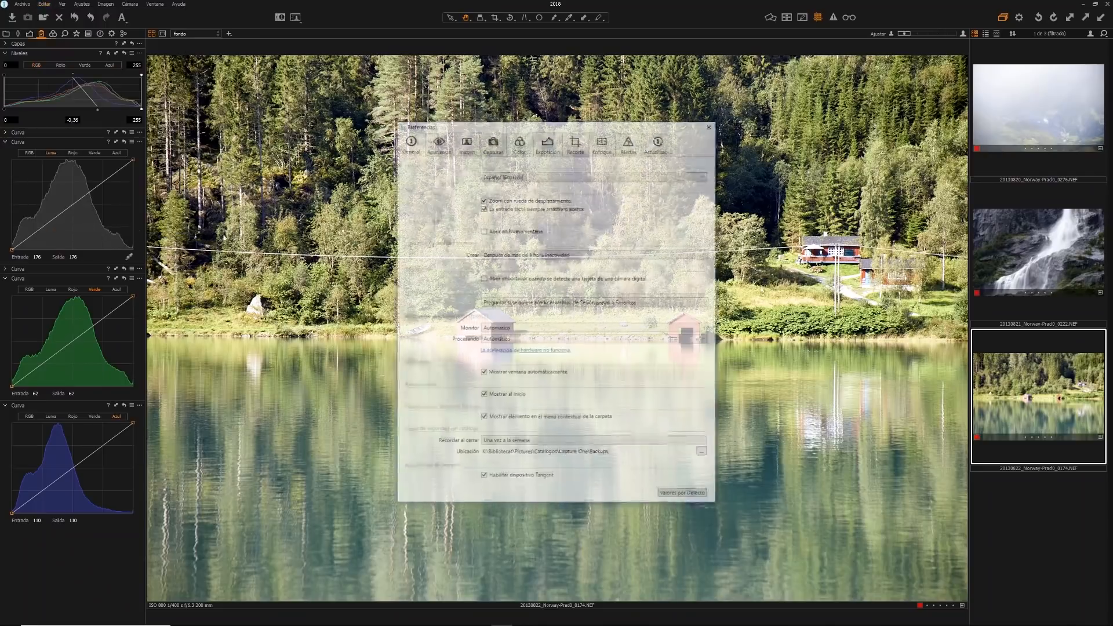
pyautogui.click(547, 143)
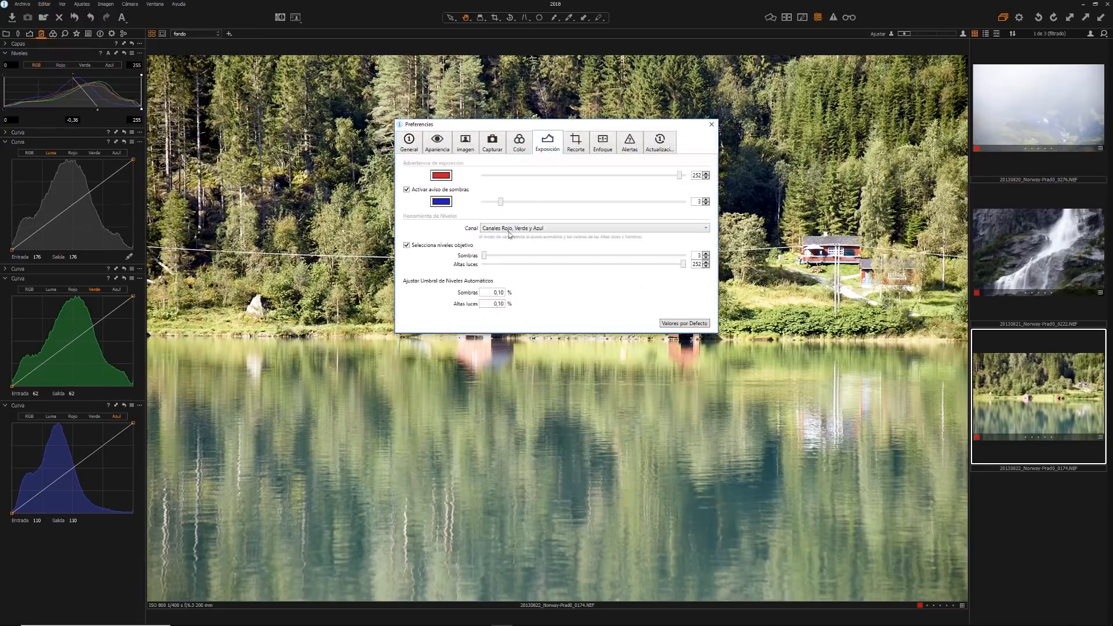
pyautogui.click(509, 231)
pyautogui.click(514, 242)
pyautogui.click(712, 125)
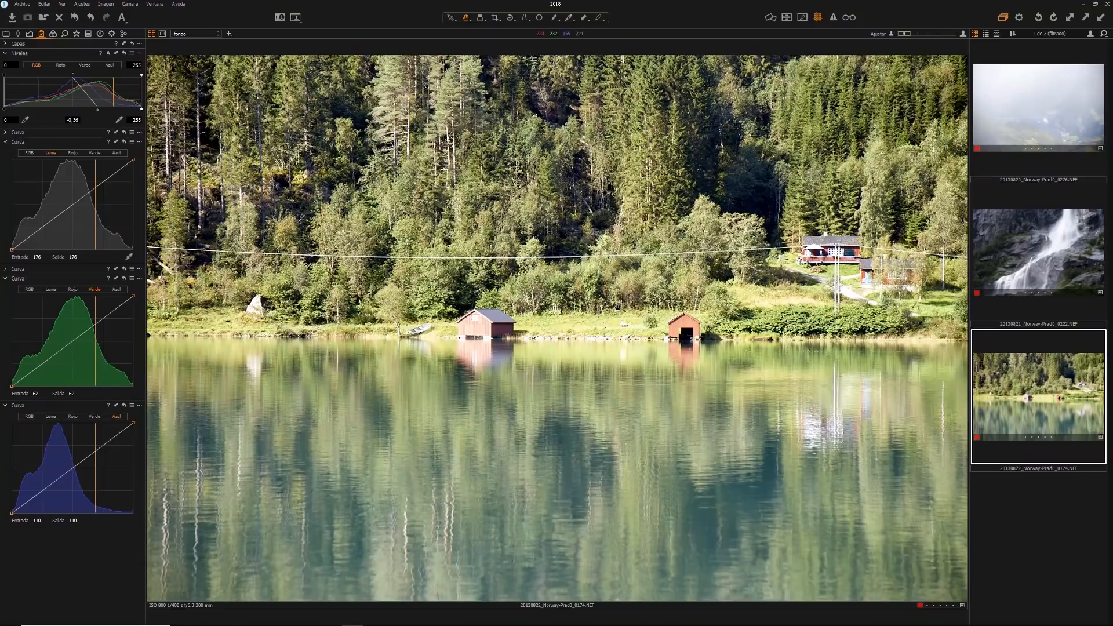
pyautogui.click(109, 54)
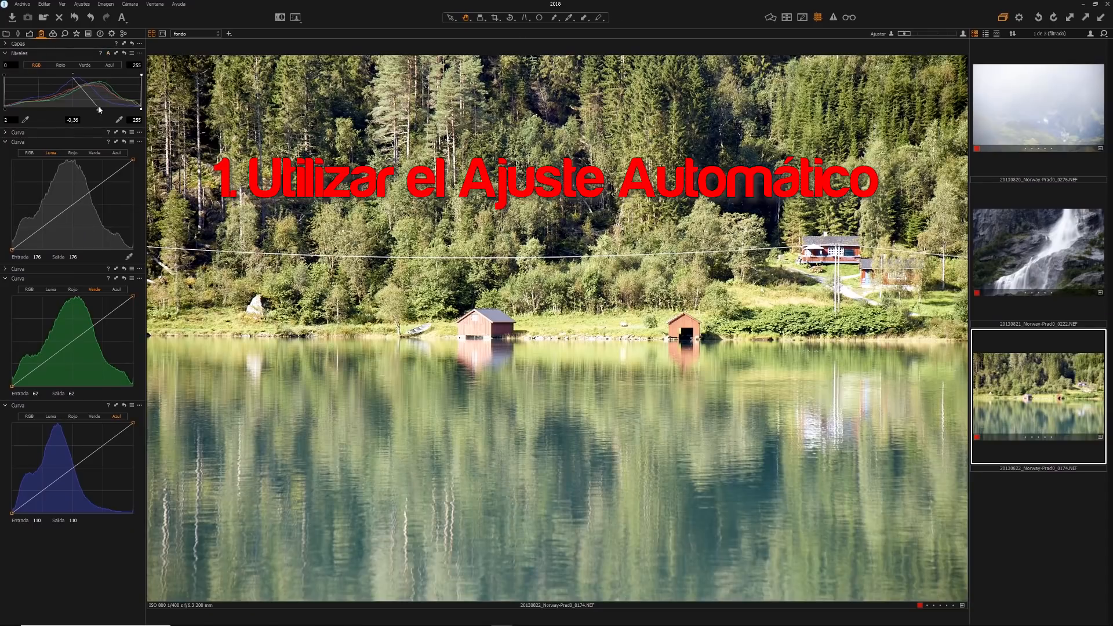
# - Fine-tune the lake photo's RGB midtones in small increments to about -0.76
pyautogui.moveTo(98, 108); pyautogui.dragTo(114, 109)
pyautogui.click(72, 120)
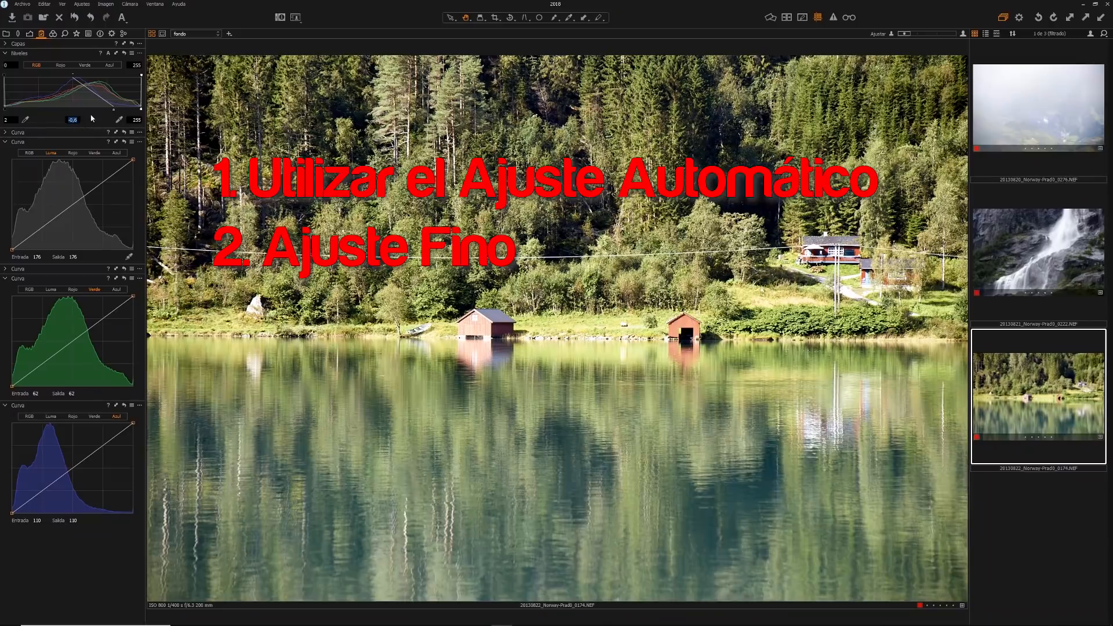
pyautogui.write('-0,52')
pyautogui.press('Return')
pyautogui.press('Down')
pyautogui.press('Down')
pyautogui.press('Down')
pyautogui.press('Down')
pyautogui.press('Down')
pyautogui.press('Down')
pyautogui.press('Down')
pyautogui.press('Down')
pyautogui.press('Down')
pyautogui.press('Down')
pyautogui.press('Down')
pyautogui.press('Down')
pyautogui.press('Down')
pyautogui.press('Down')
pyautogui.press('Down')
pyautogui.press('Down')
pyautogui.press('Down')
pyautogui.press('Down')
pyautogui.press('Down')
pyautogui.press('Down')
pyautogui.press('Down')
pyautogui.press('Down')
pyautogui.press('Down')
pyautogui.press('Down')
pyautogui.press('Down')
pyautogui.press('Down')
pyautogui.press('Down')
pyautogui.press('Down')
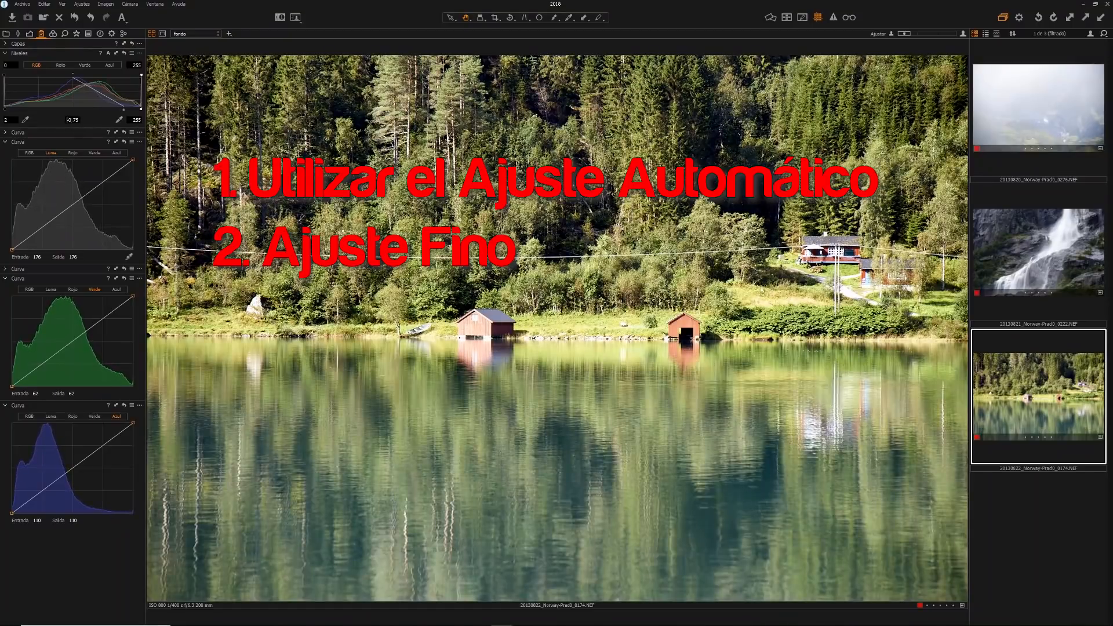
pyautogui.press('Up')
pyautogui.press('Up')
pyautogui.press('Up')
pyautogui.press('Up')
pyautogui.press('Up')
pyautogui.scroll(6, 7, 66)
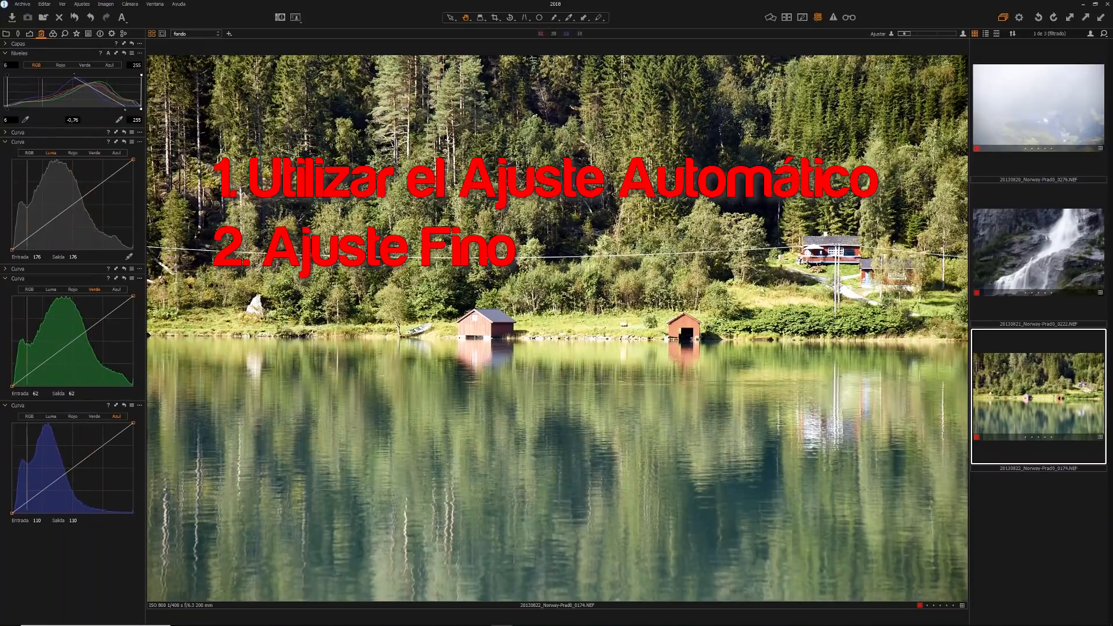
# - Reset the lake photo's Levels and add a new filled layer
pyautogui.click(124, 53)
pyautogui.click(18, 44)
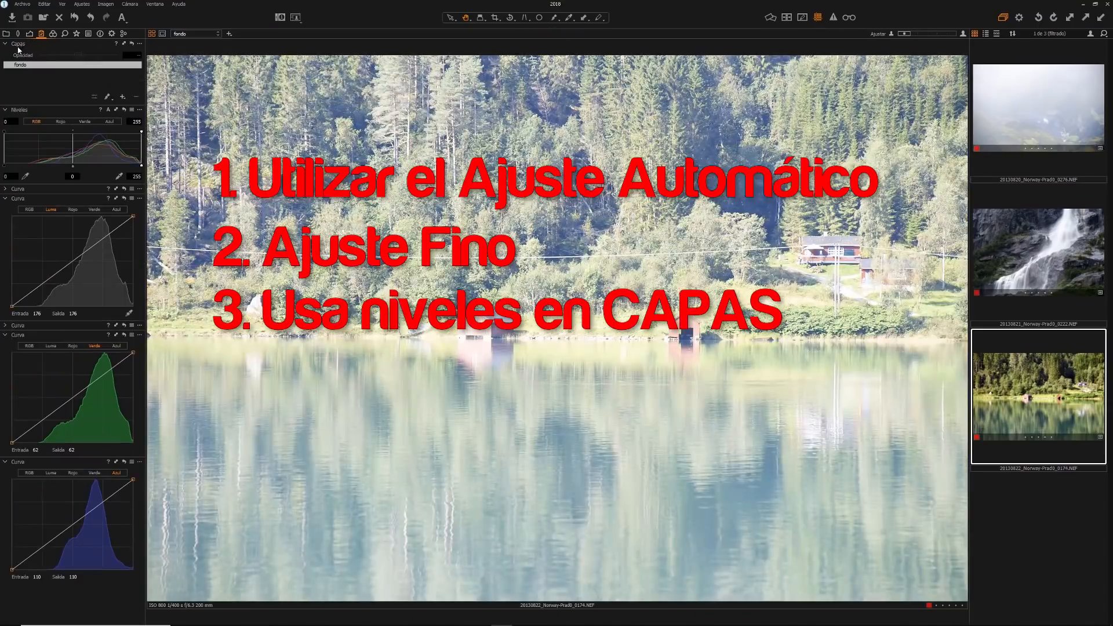
pyautogui.click(123, 96)
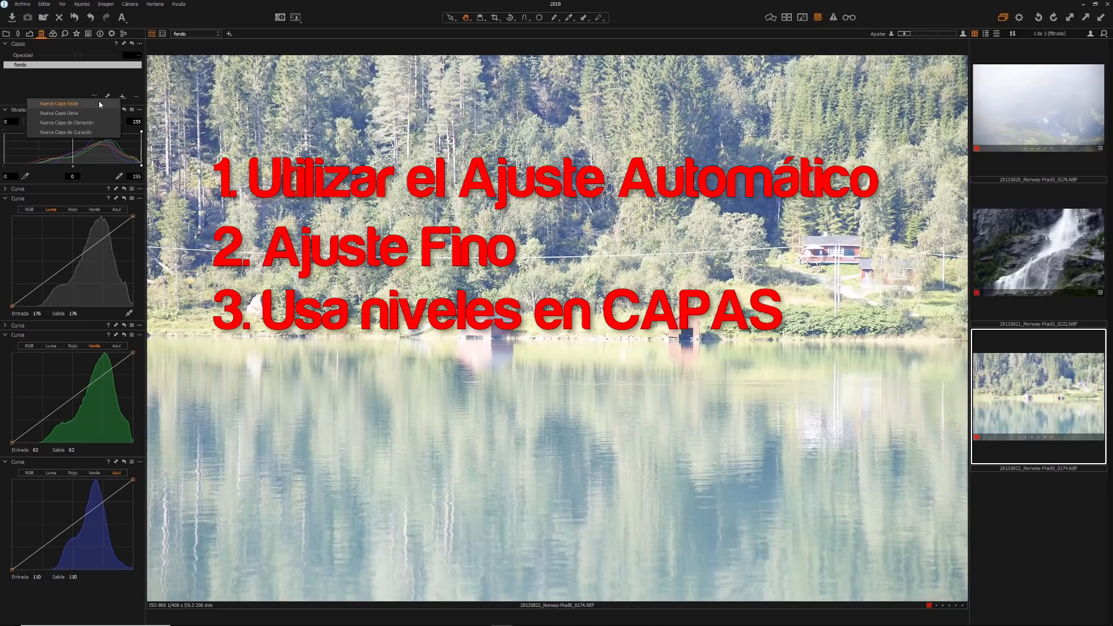
pyautogui.click(92, 114)
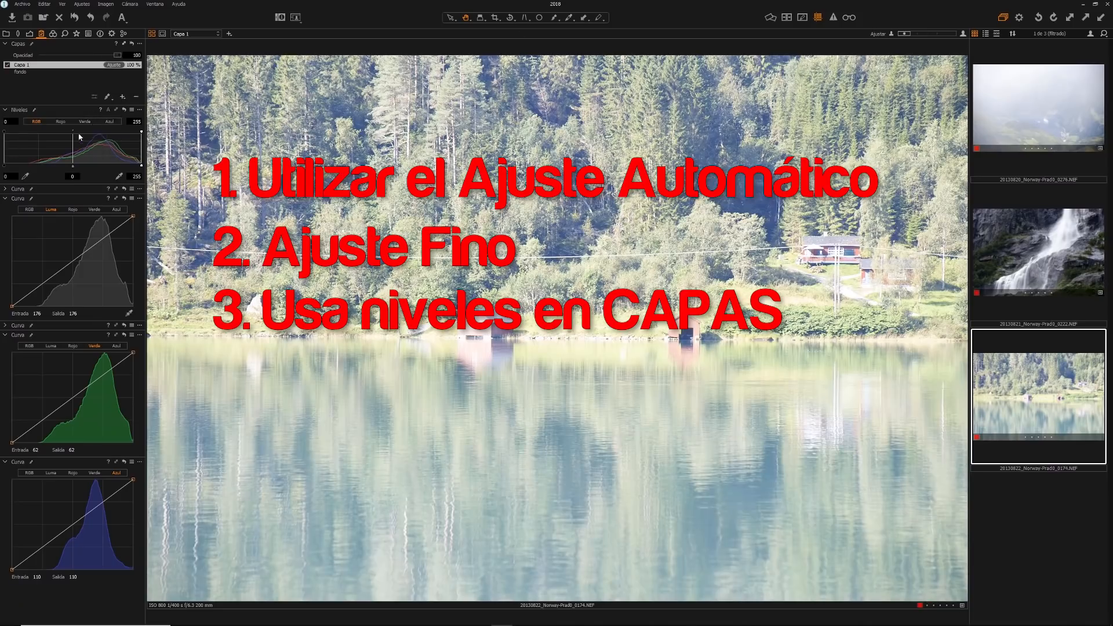
# - Set the filled layer's Levels to shadow input 95 and midtones about -0.69, and reduce the layer's opacity to about 88%
pyautogui.moveTo(6, 167); pyautogui.dragTo(115, 170)
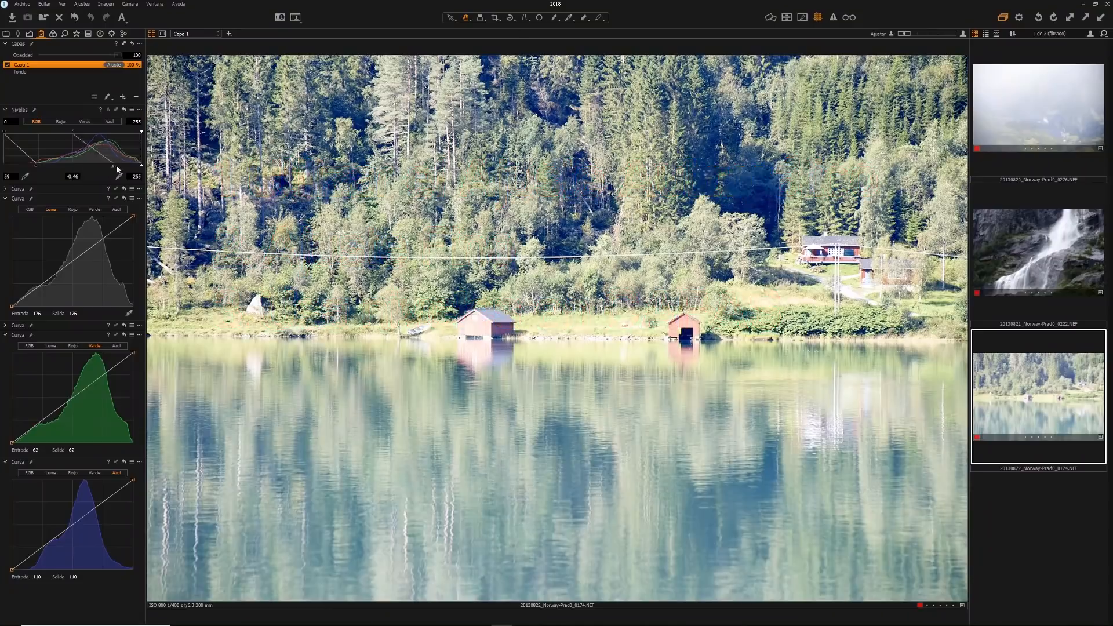
pyautogui.moveTo(37, 166); pyautogui.dragTo(57, 164)
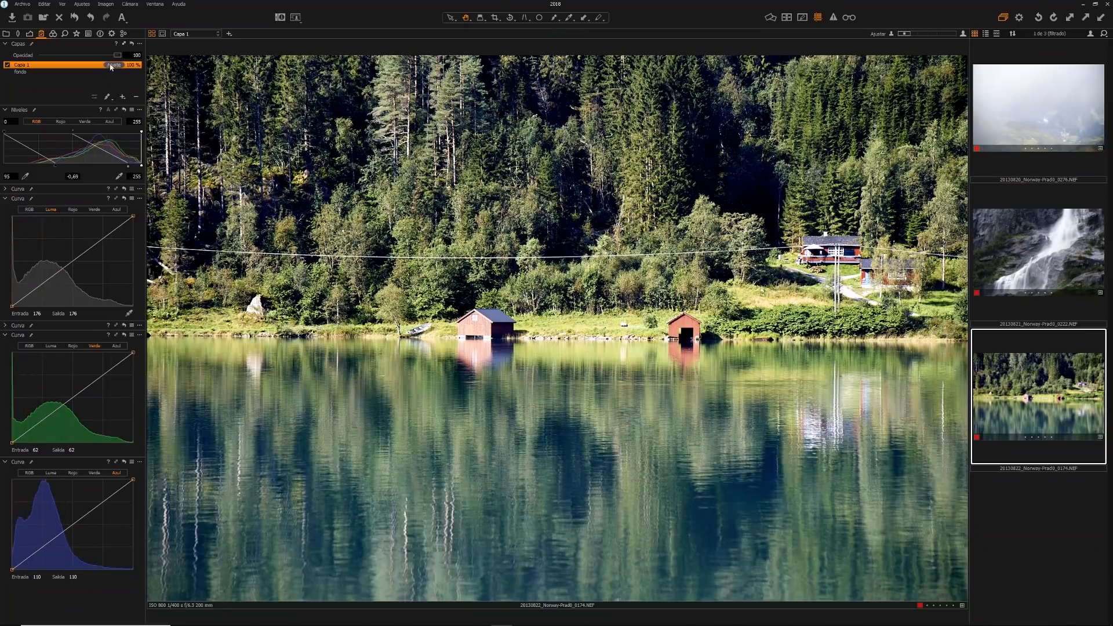
pyautogui.moveTo(117, 55); pyautogui.dragTo(107, 60)
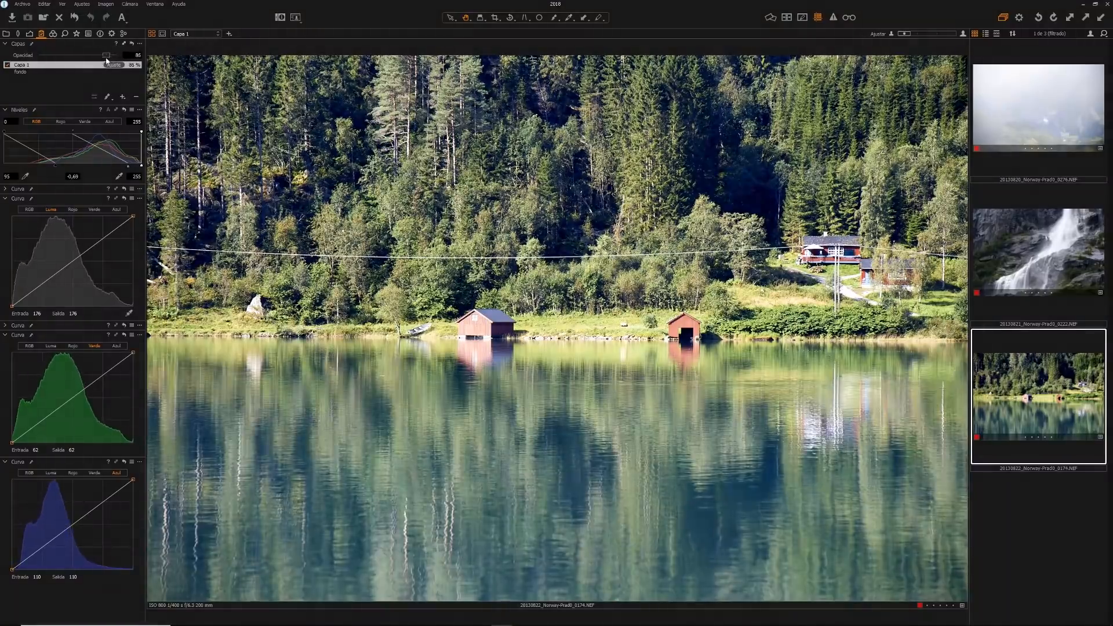
pyautogui.moveTo(106, 60); pyautogui.dragTo(110, 59)
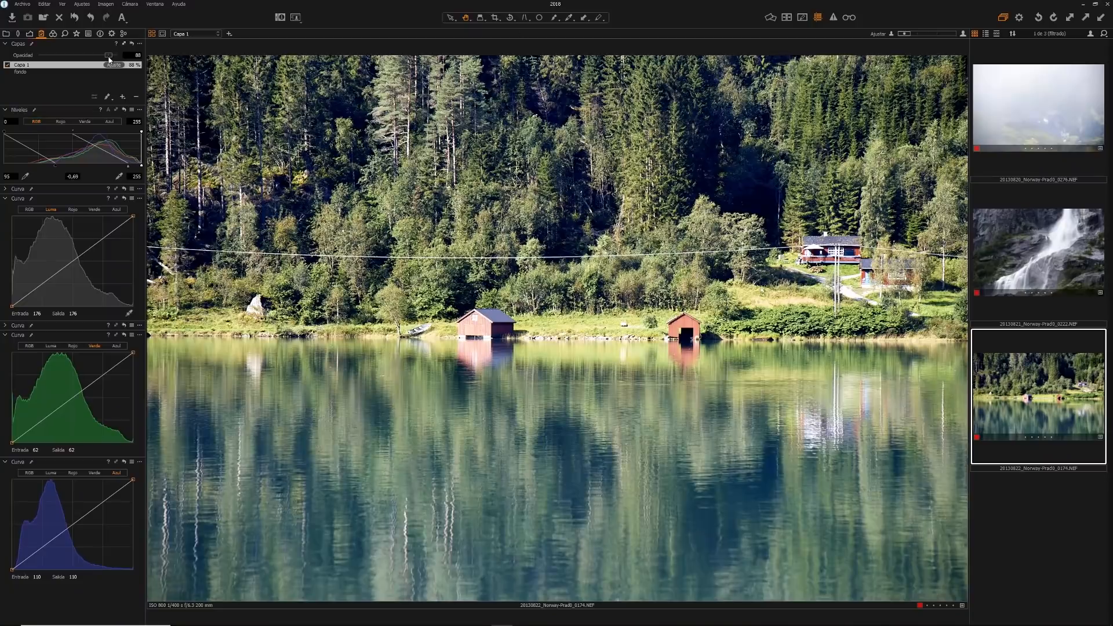